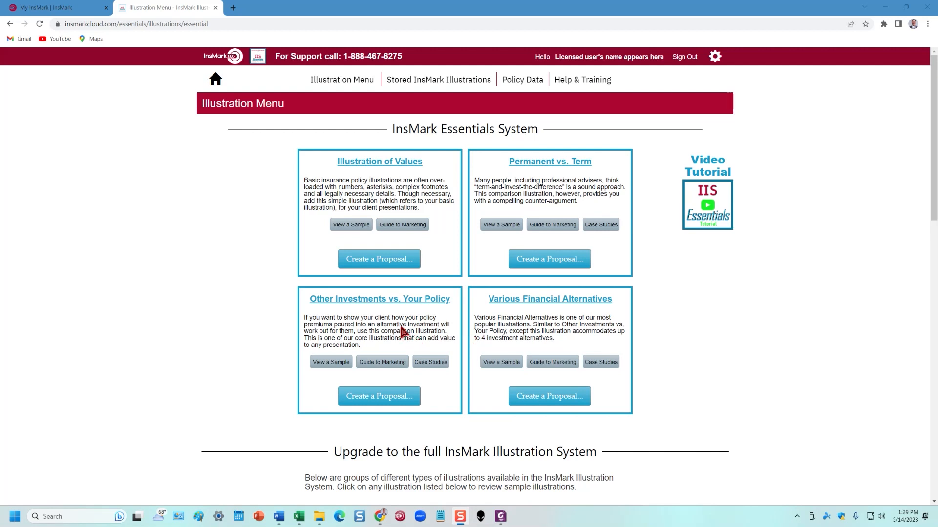
# - Preview the sample comparing one alternative investment to Indexed Universal Life for Other Investments vs. Your Policy in a maximized window
pyautogui.click(332, 363)
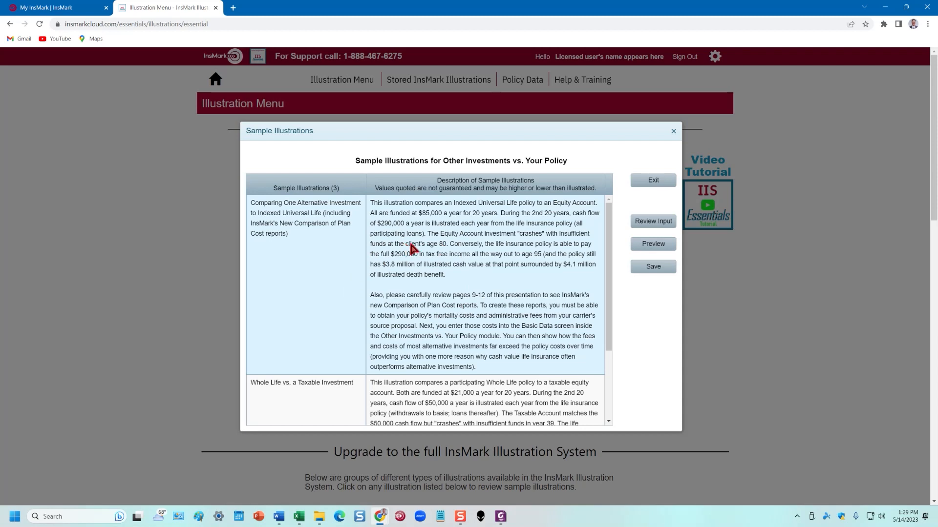
pyautogui.click(664, 247)
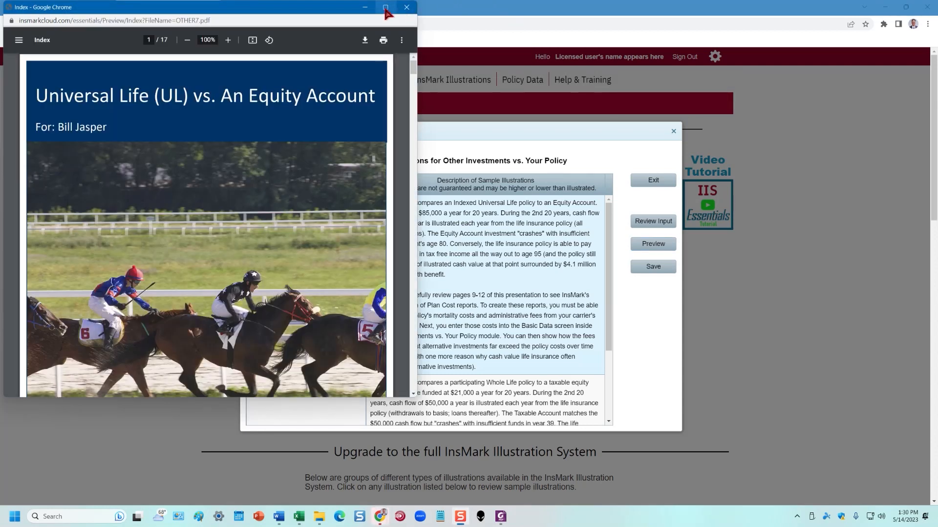
pyautogui.click(386, 8)
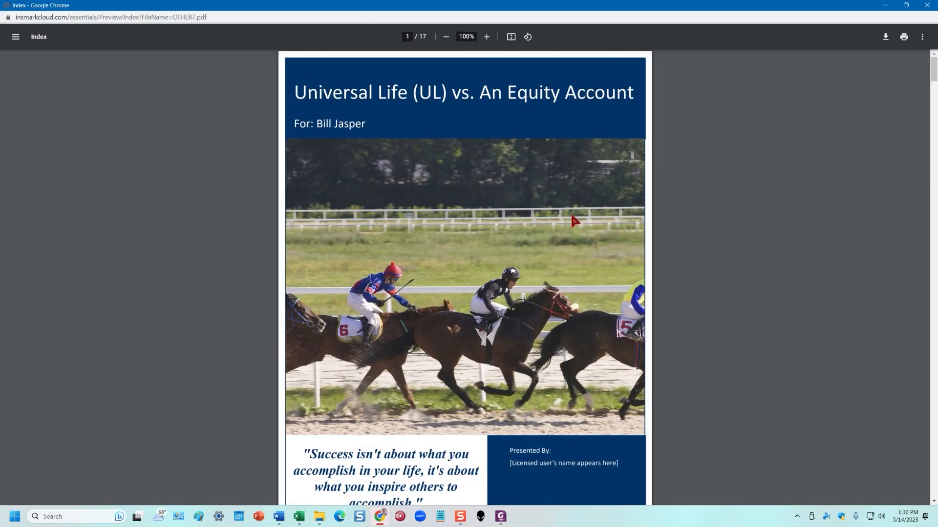
# - Examine the sample report from the preface and flow chart to the Comparison of Values table, and close the preview and sample list
pyautogui.scroll(-9, 575, 221)
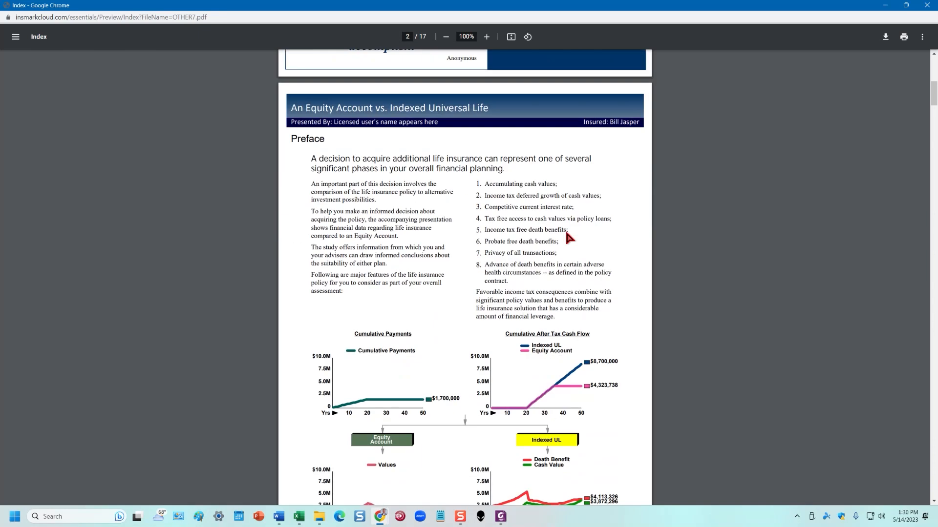
pyautogui.scroll(-3, 569, 238)
pyautogui.scroll(-15, 515, 225)
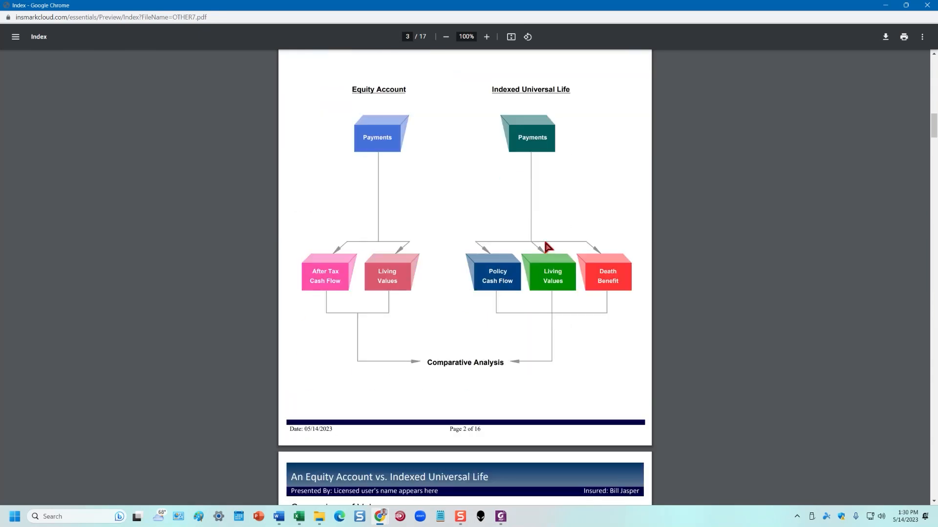
pyautogui.scroll(-2, 589, 249)
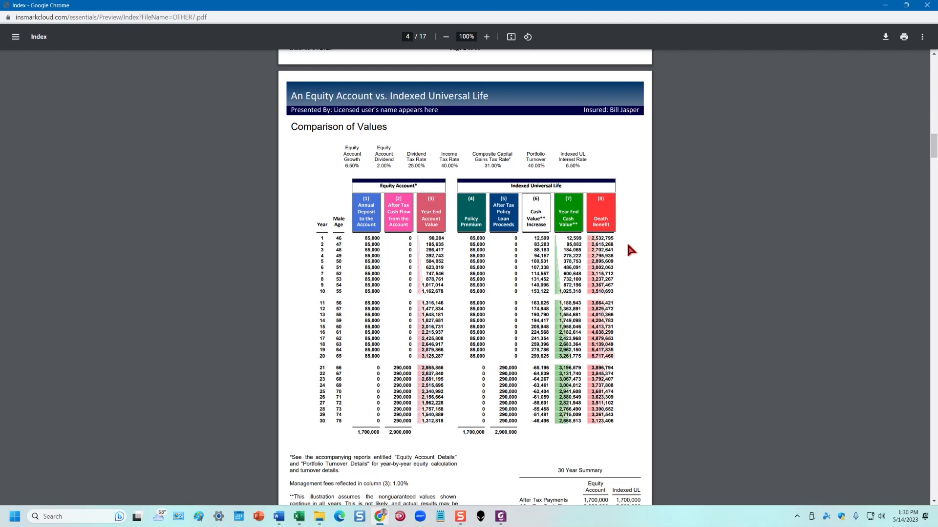
pyautogui.scroll(-2, 628, 246)
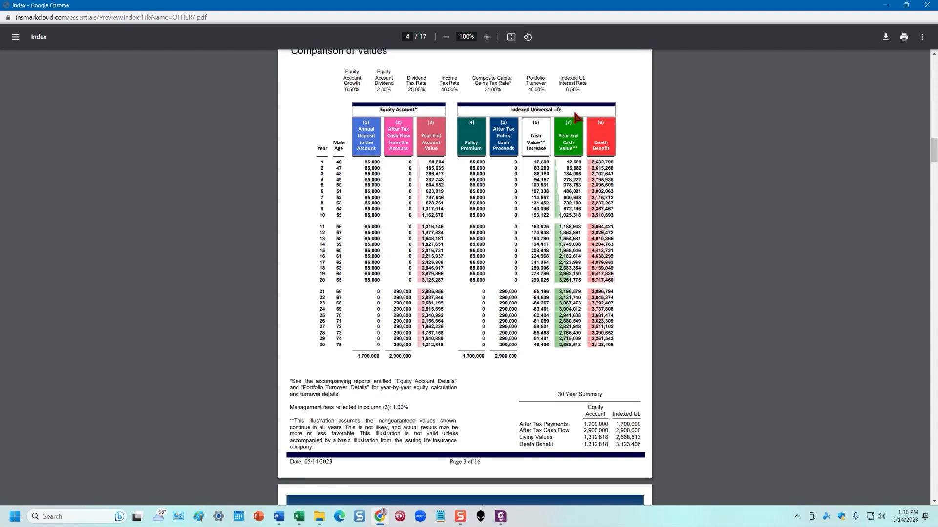
pyautogui.scroll(2, 631, 168)
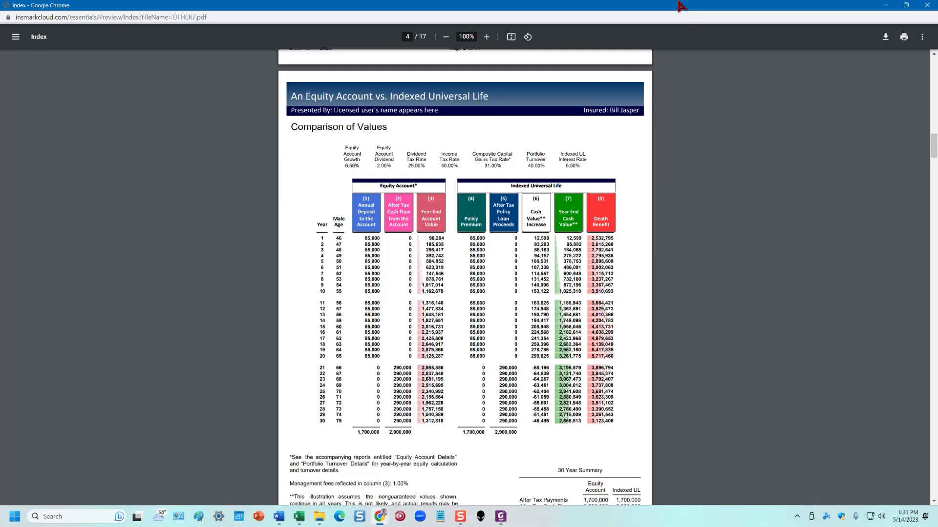
pyautogui.click(927, 5)
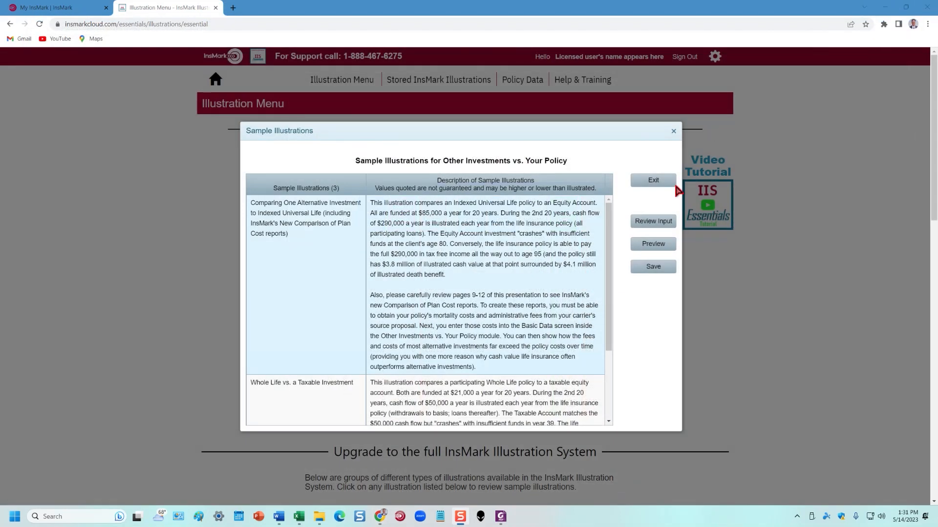
pyautogui.click(657, 180)
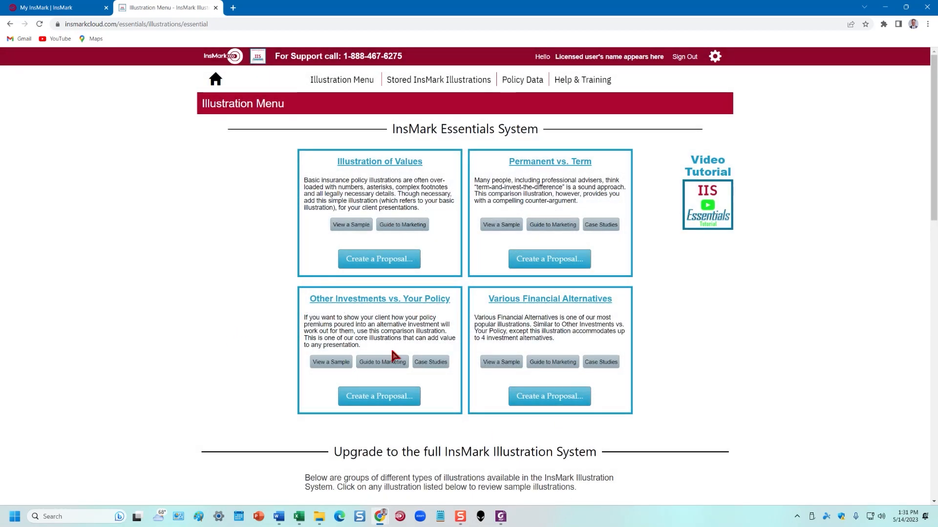
# - Create a new Other Investments vs. Your Policy proposal
pyautogui.click(379, 396)
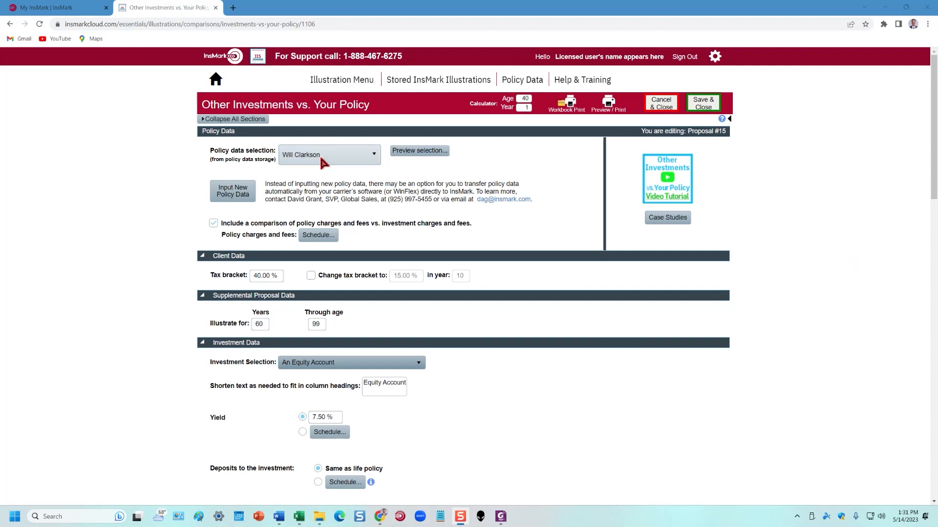
pyautogui.click(213, 223)
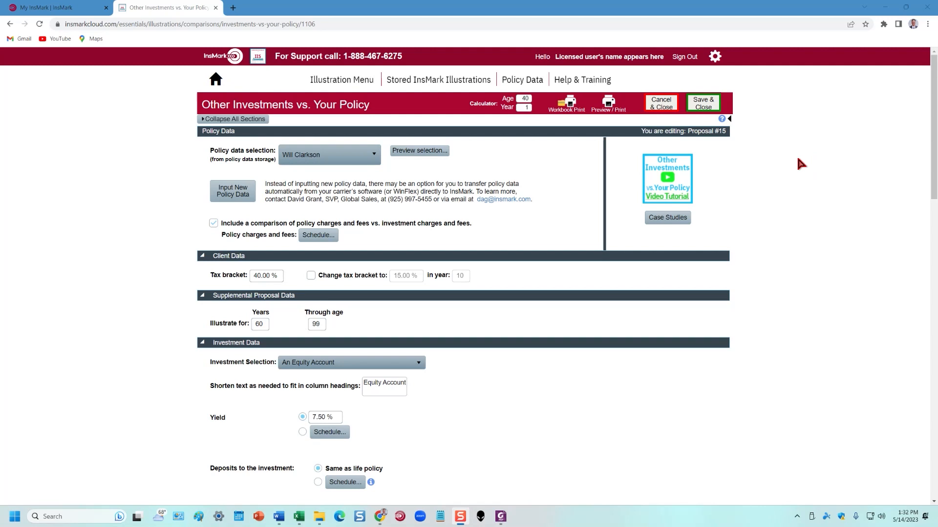
# - Switch to the case PDF in Foxit PDF Editor, examine its Comparison of Values table on page 4, and move the window out of view
pyautogui.moveTo(937, 34); pyautogui.dragTo(468, 37)
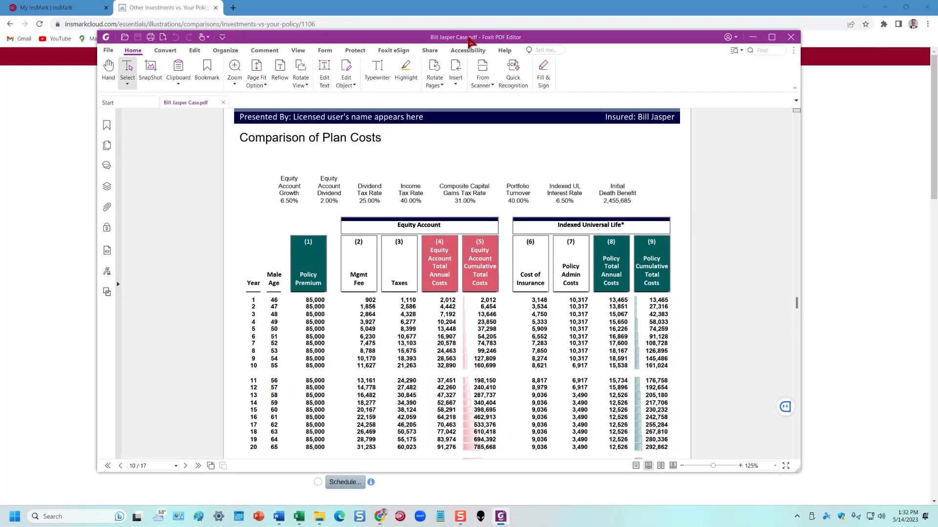
pyautogui.click(771, 37)
pyautogui.moveTo(934, 309); pyautogui.dragTo(934, 101)
pyautogui.scroll(-12, 508, 324)
pyautogui.scroll(-20, 529, 324)
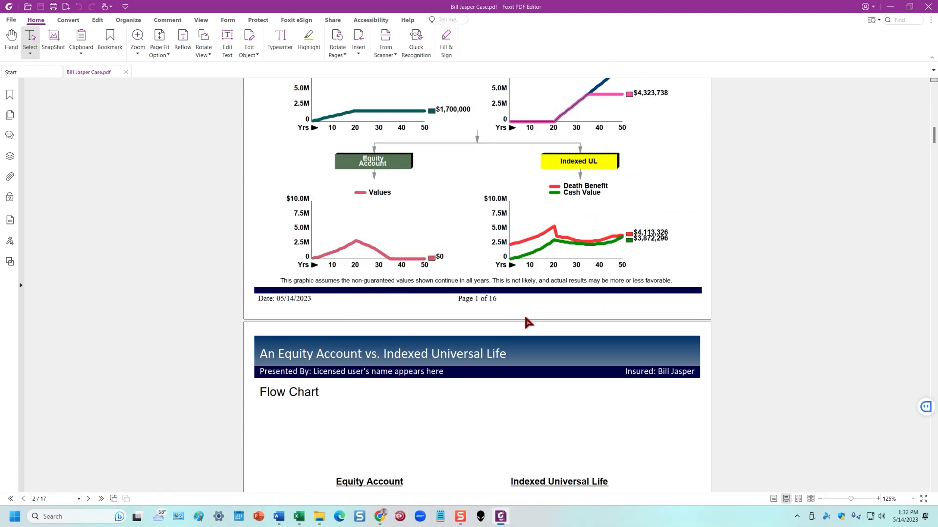
pyautogui.scroll(-5, 527, 318)
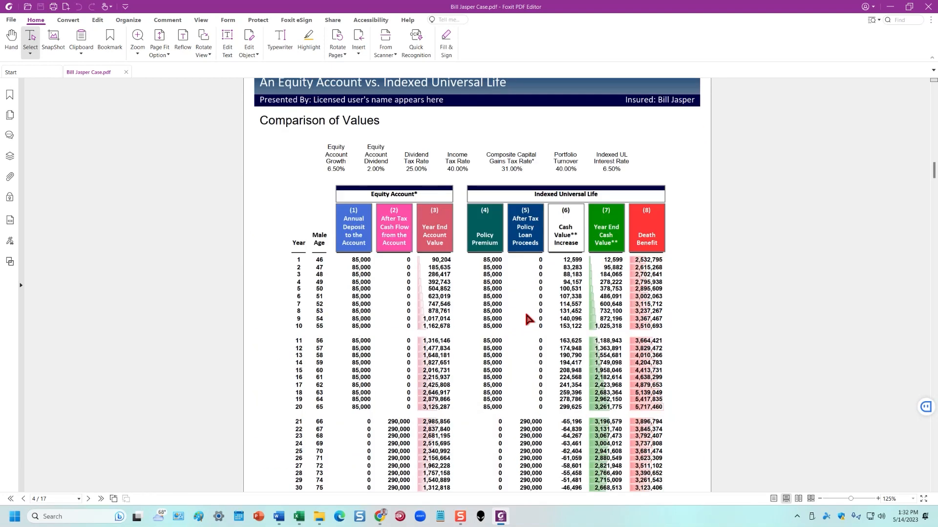
pyautogui.scroll(1, 566, 310)
pyautogui.moveTo(661, 5); pyautogui.dragTo(937, 64)
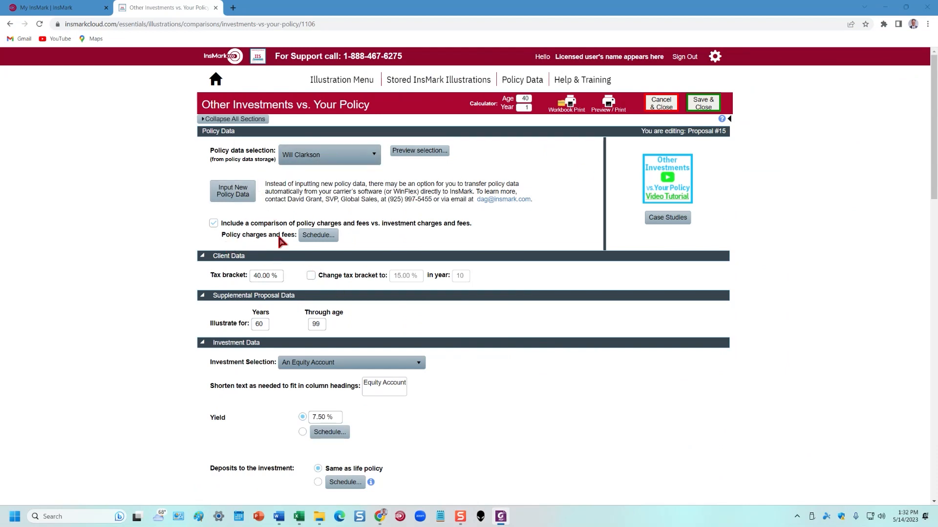
# - Start new policy data with 50 years of data, and enter the insured's name and age 46
pyautogui.click(227, 190)
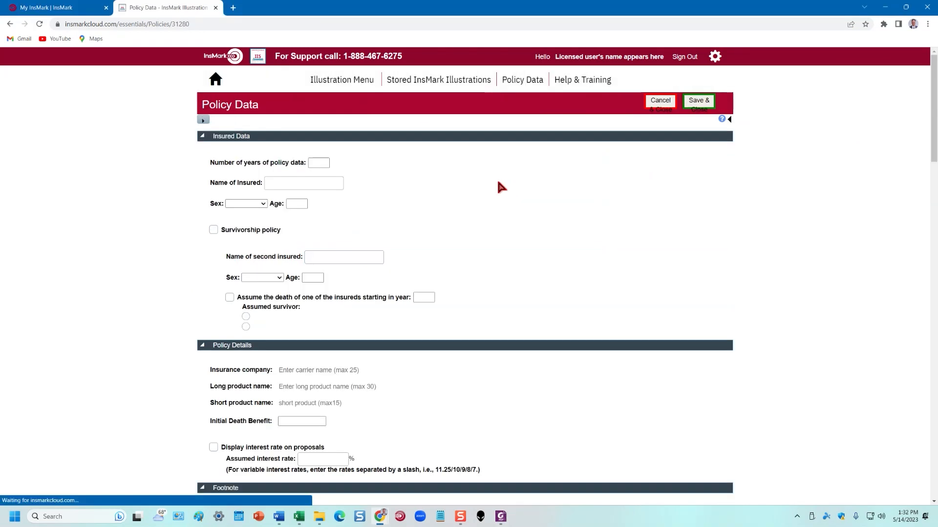
pyautogui.moveTo(311, 163); pyautogui.dragTo(322, 164)
pyautogui.write('50')
pyautogui.click(311, 185)
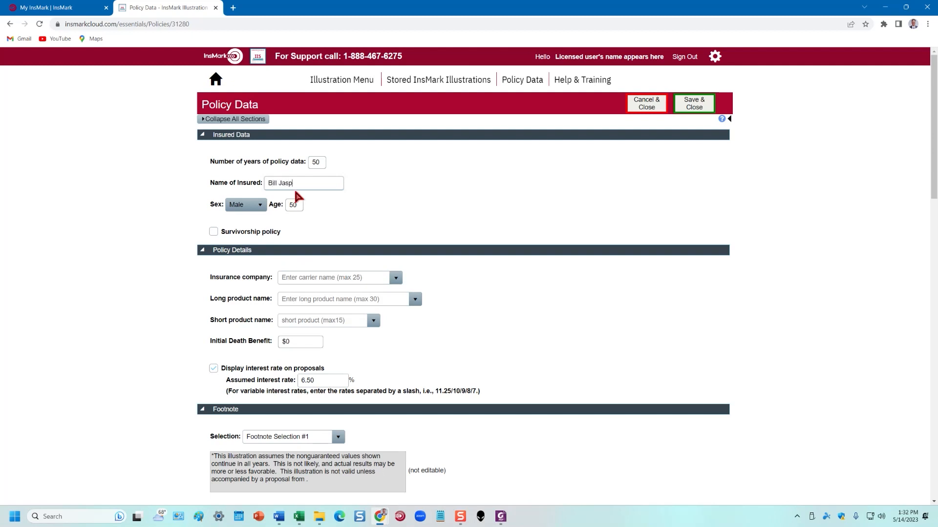
pyautogui.doubleClick(293, 204)
pyautogui.write('46')
# - Set the insurance company to XYZ Life and the long product name to Indexed Universal Life
pyautogui.scroll(-2, 293, 198)
pyautogui.click(344, 198)
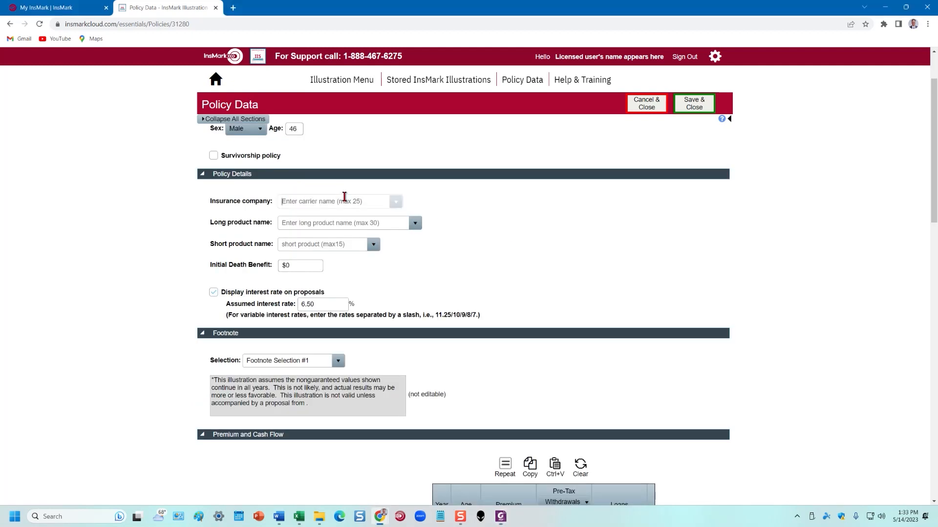
pyautogui.write('a')
pyautogui.press('BackSpace')
pyautogui.write('XY')
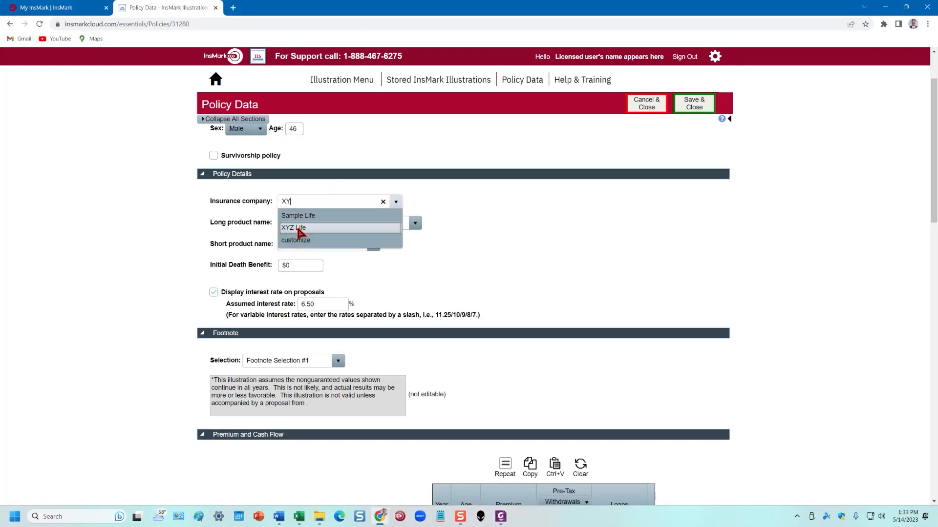
pyautogui.click(299, 229)
pyautogui.click(317, 223)
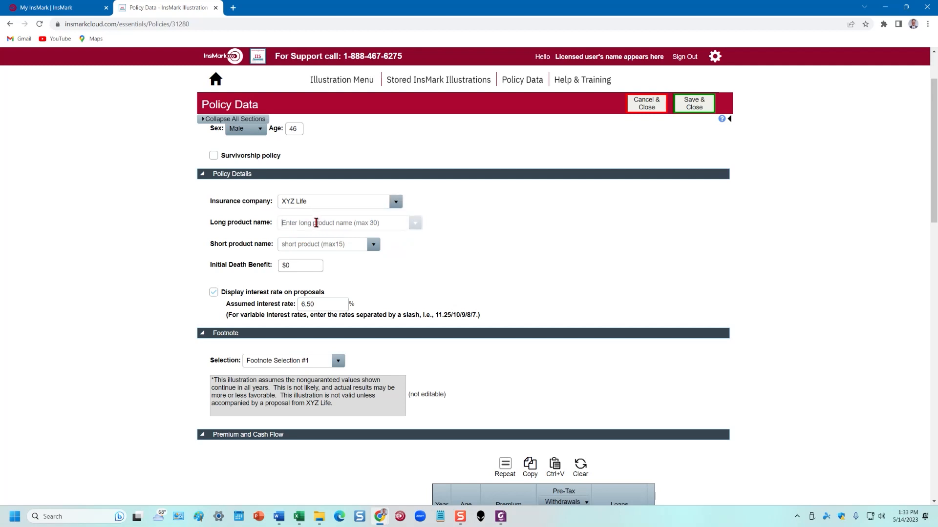
pyautogui.write('I')
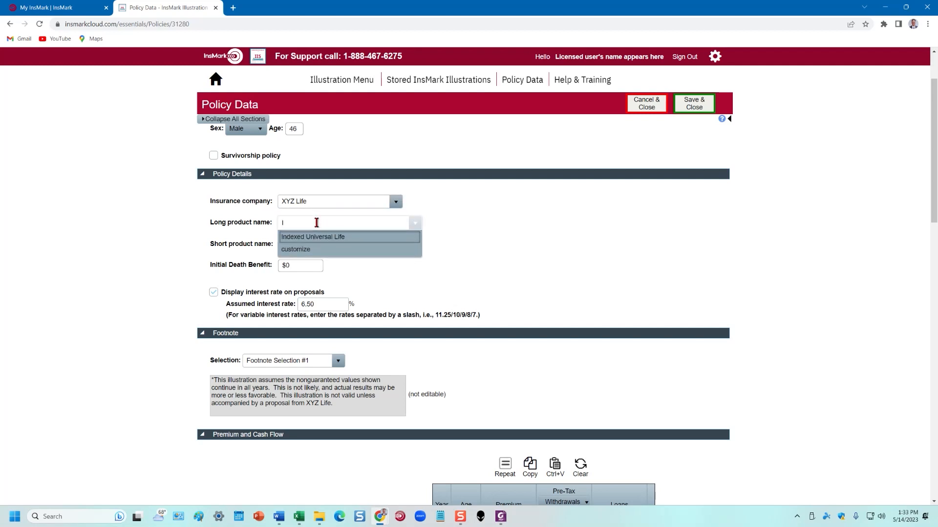
pyautogui.click(323, 237)
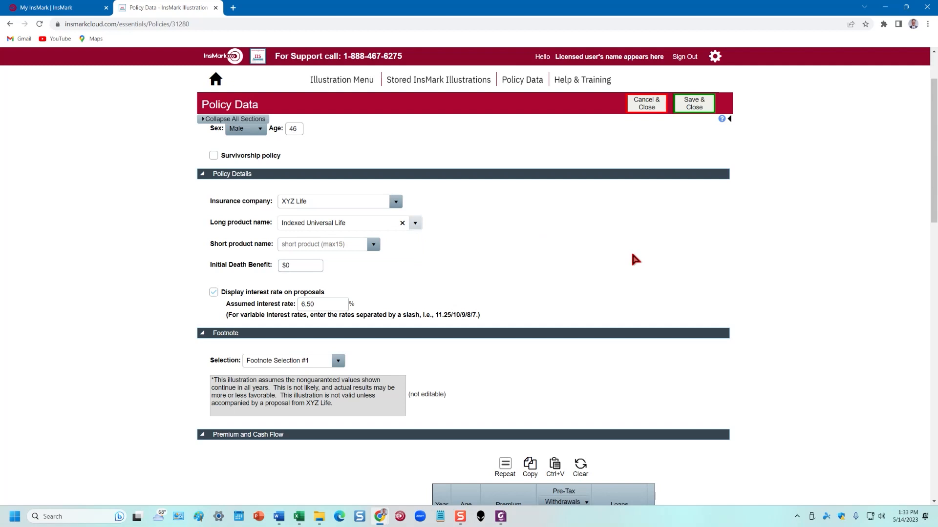
# - Set the short product name to IUL and the initial death benefit to $2,500,000
pyautogui.click(322, 244)
pyautogui.write('I')
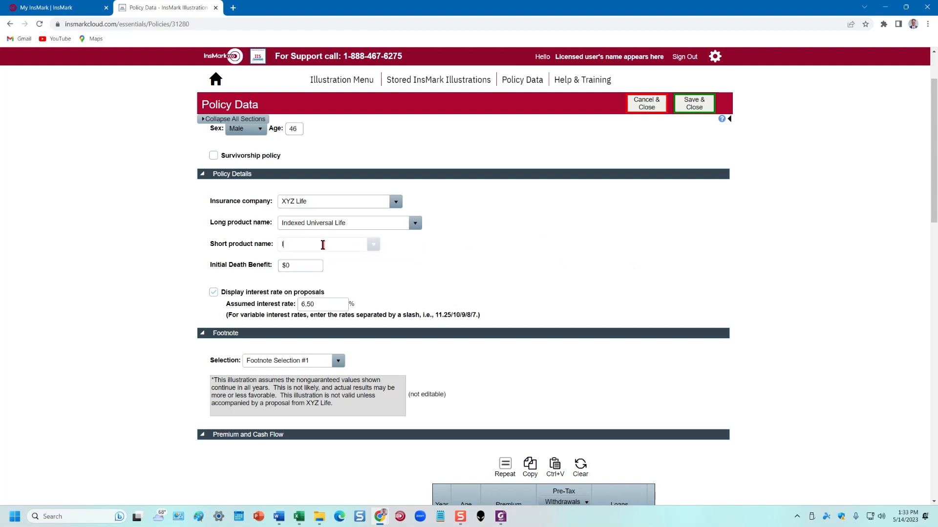
pyautogui.click(303, 271)
pyautogui.click(283, 265)
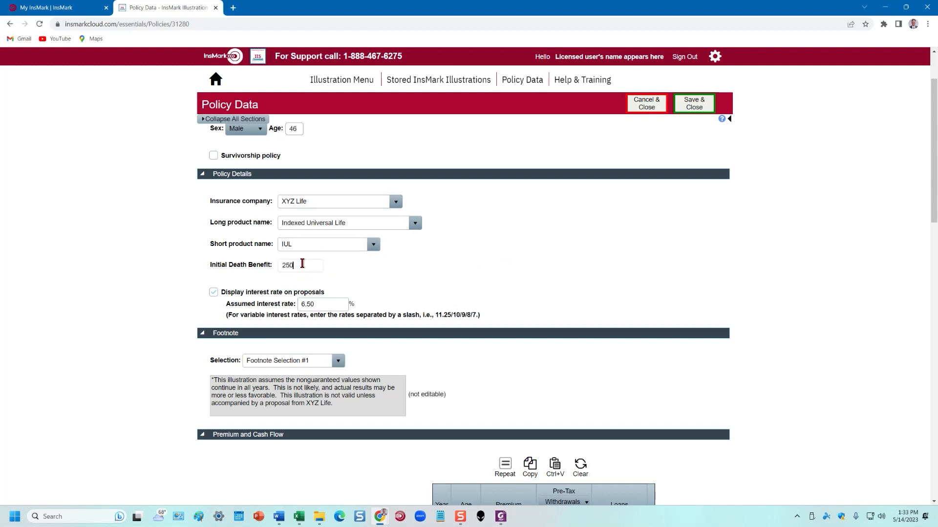
pyautogui.click(523, 277)
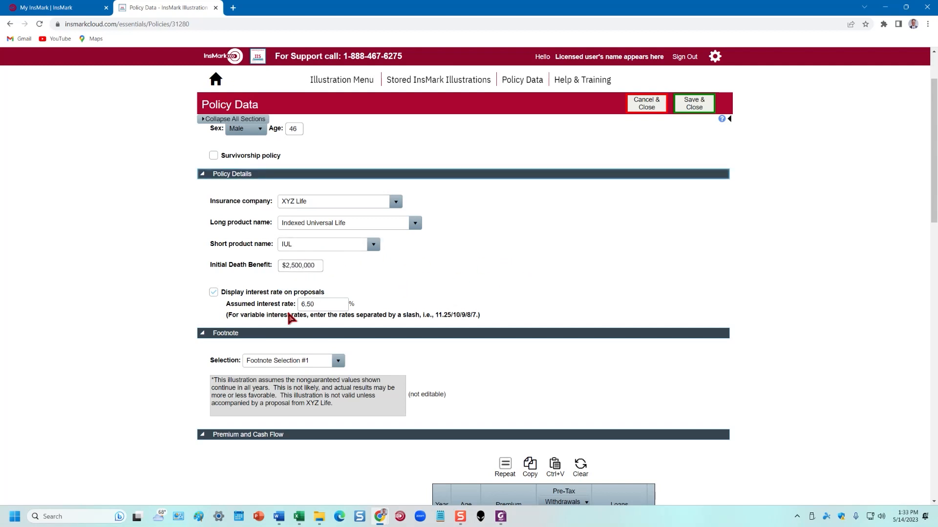
# - Fill the Premium column with a level amount of $85,000 from year 1 to year 20
pyautogui.scroll(-3, 528, 276)
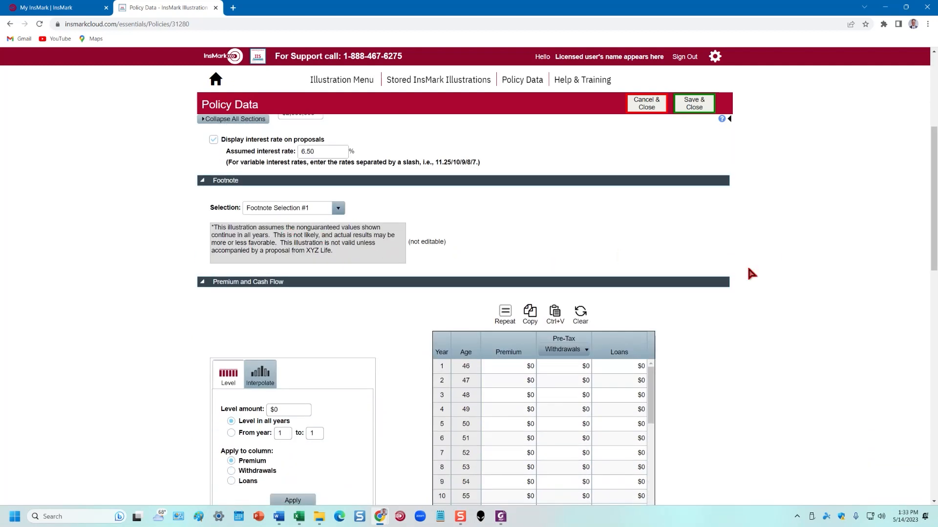
pyautogui.scroll(-2, 784, 276)
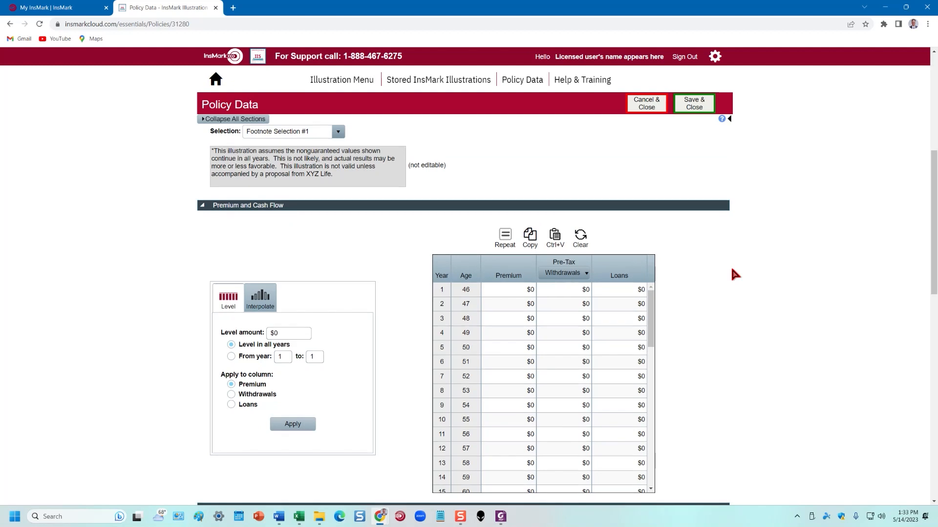
pyautogui.scroll(-2, 732, 271)
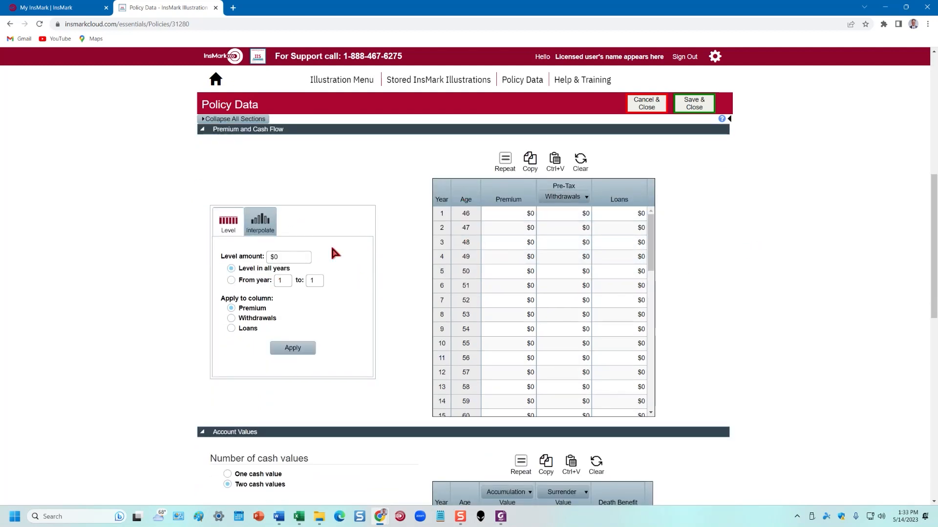
pyautogui.click(269, 256)
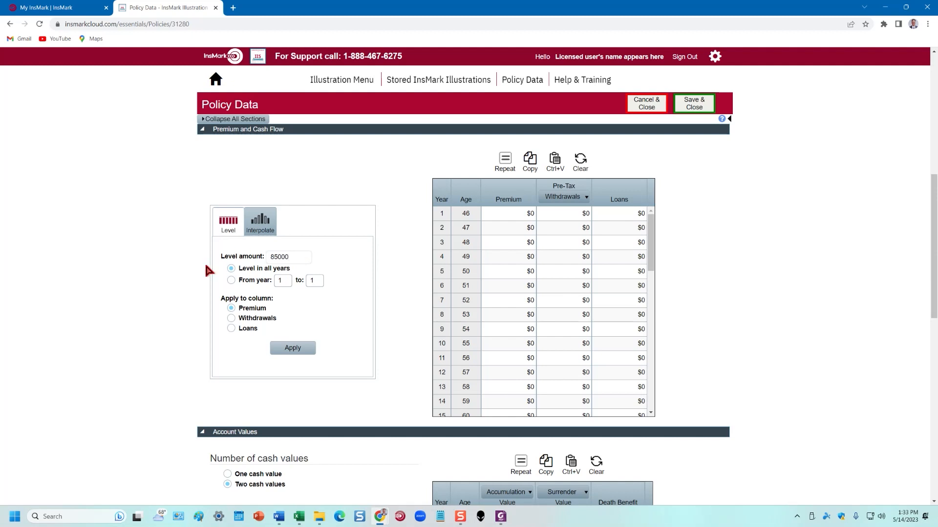
pyautogui.click(231, 281)
pyautogui.click(318, 281)
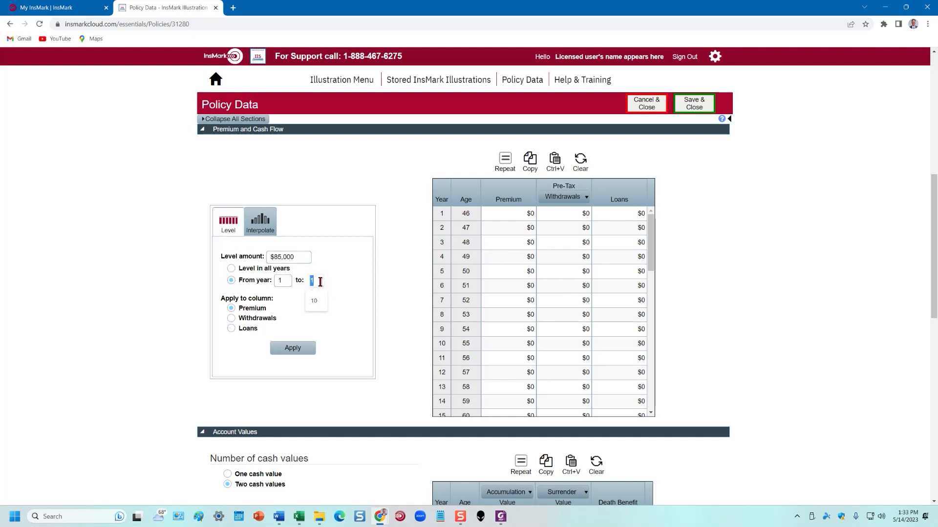
pyautogui.click(280, 350)
# - Fill the Loans column with a level amount of $290,000 from year 21 to year 50
pyautogui.click(245, 329)
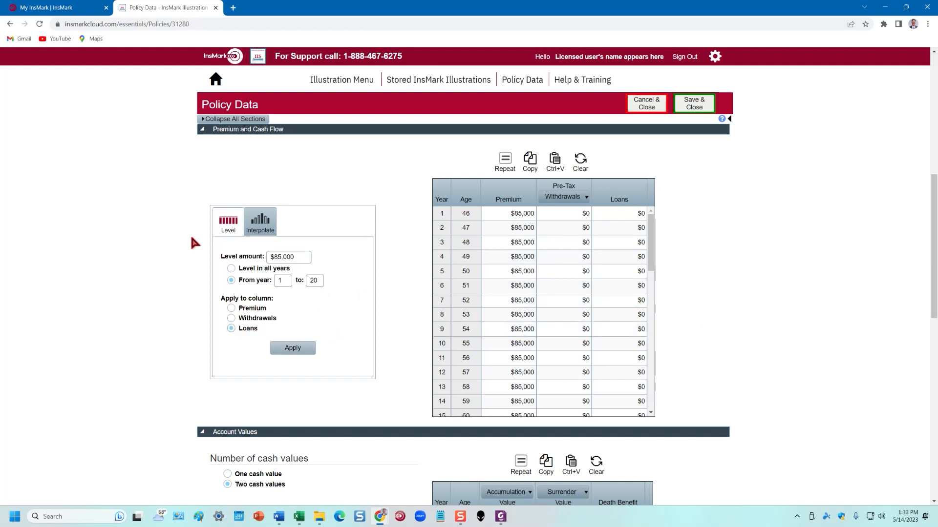
pyautogui.click(269, 257)
pyautogui.write('290000')
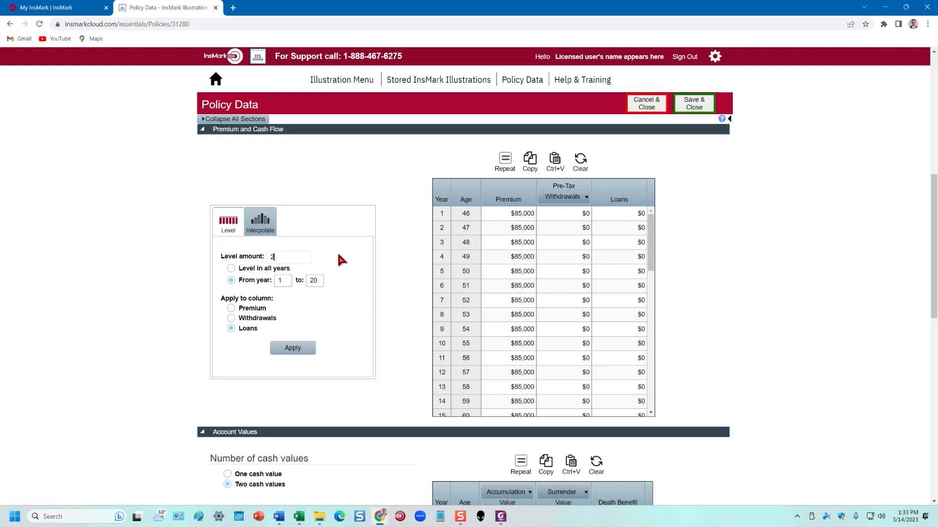
pyautogui.click(286, 282)
pyautogui.write('21')
pyautogui.click(313, 279)
pyautogui.click(301, 348)
pyautogui.moveTo(655, 267)
pyautogui.mouseDown()
pyautogui.moveTo(654, 408)
pyautogui.moveTo(643, 261)
pyautogui.mouseUp()
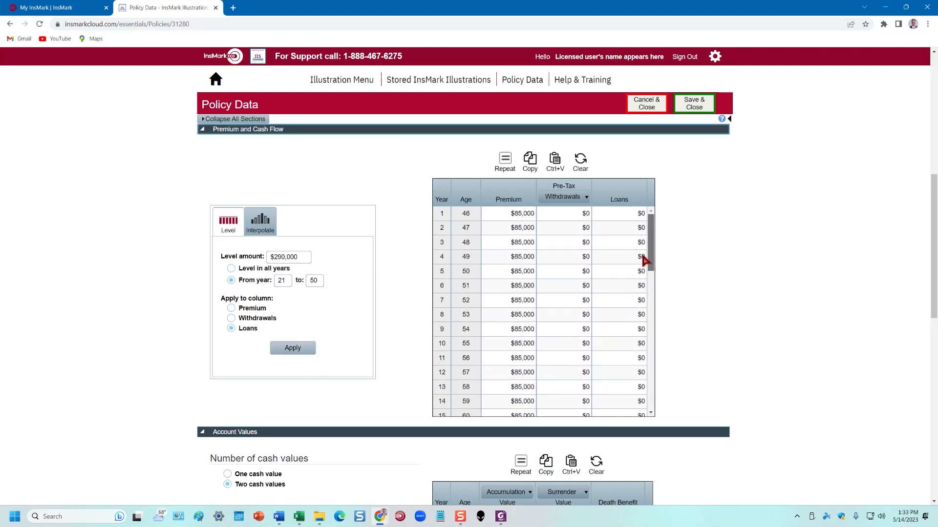
# - Set the number of cash values in the Account Values section to one cash value
pyautogui.hotkey('alt', 'Tab')
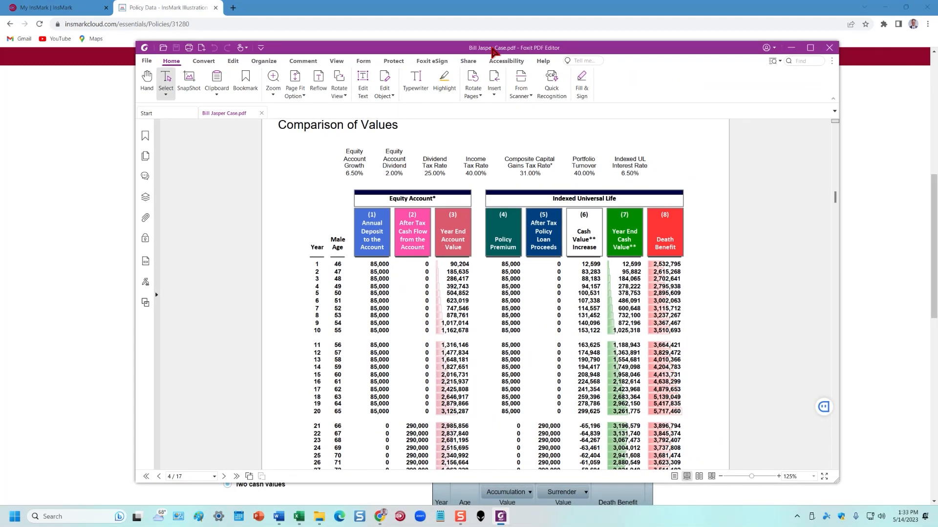
pyautogui.moveTo(494, 52); pyautogui.dragTo(937, 49)
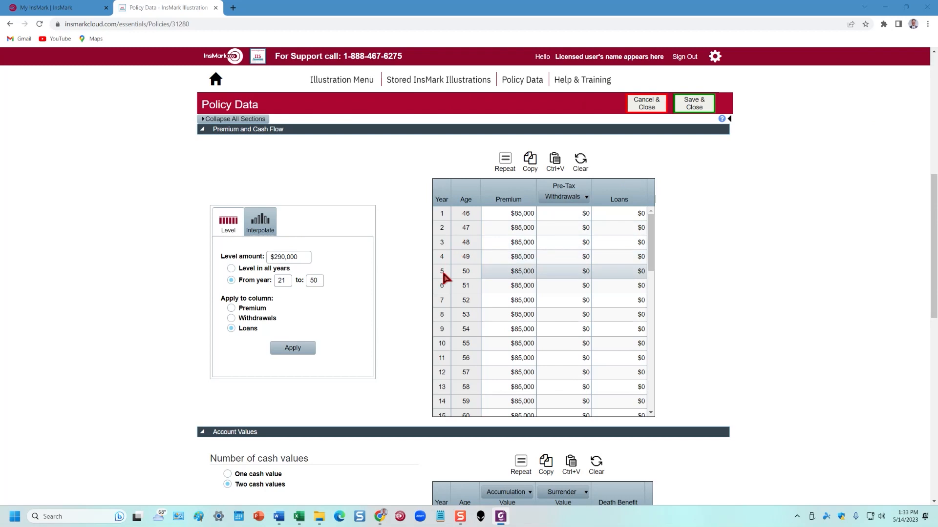
pyautogui.scroll(-6, 421, 285)
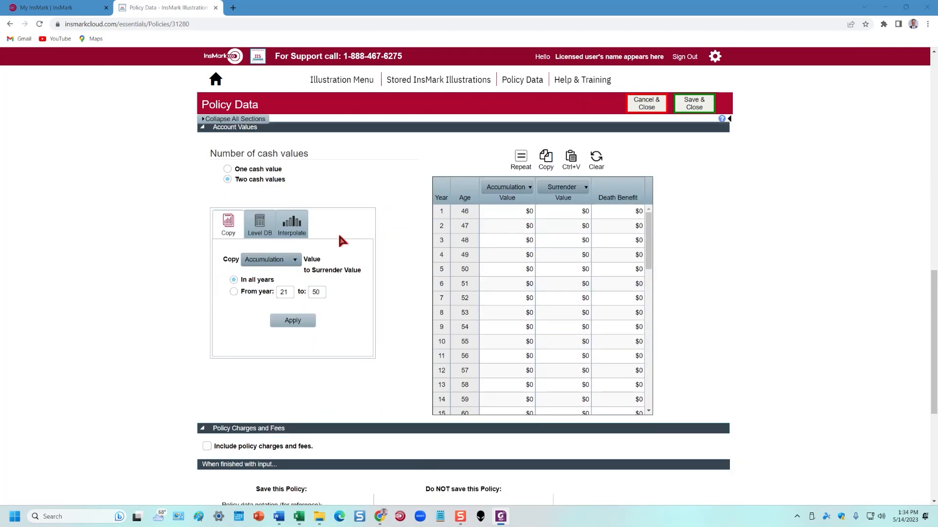
pyautogui.click(227, 168)
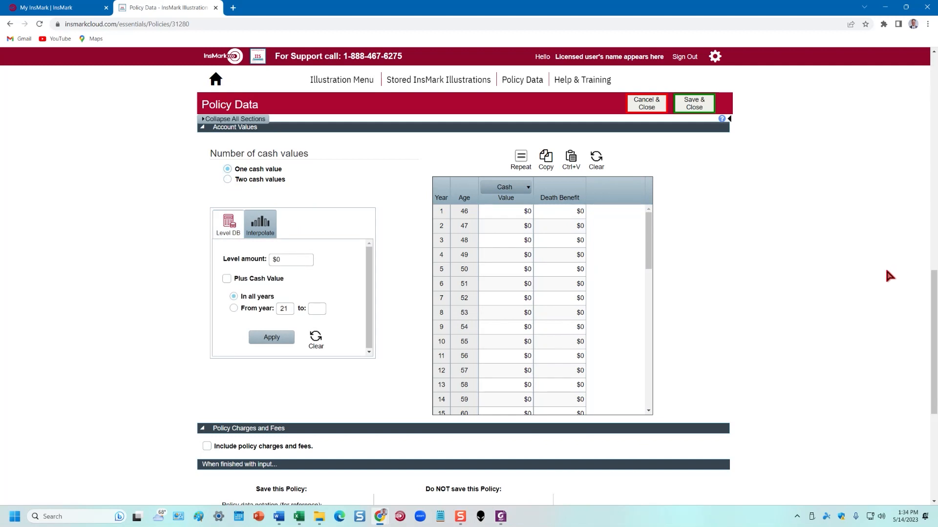
# - Copy the Year End Cash Value and Death Benefit figures for years 1 to 30 from the case PDF into the Account Values table
pyautogui.moveTo(937, 117); pyautogui.dragTo(703, 85)
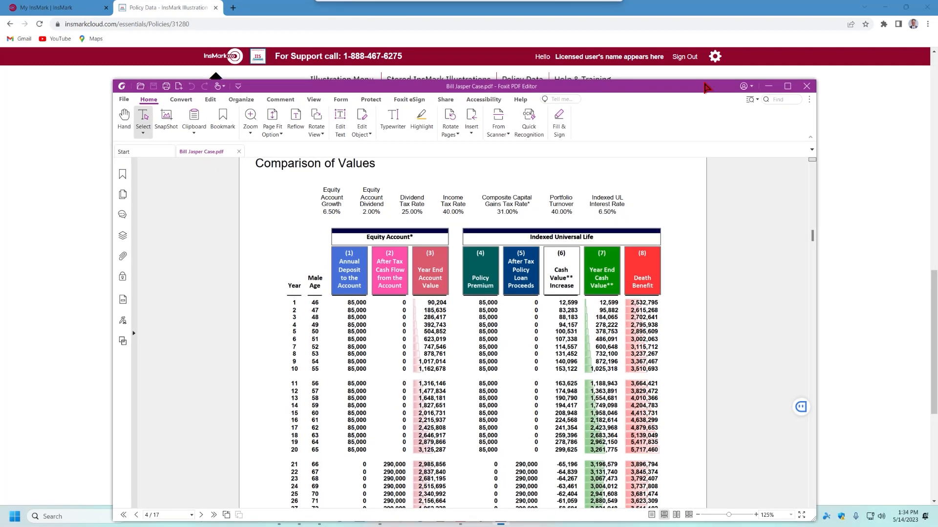
pyautogui.click(787, 86)
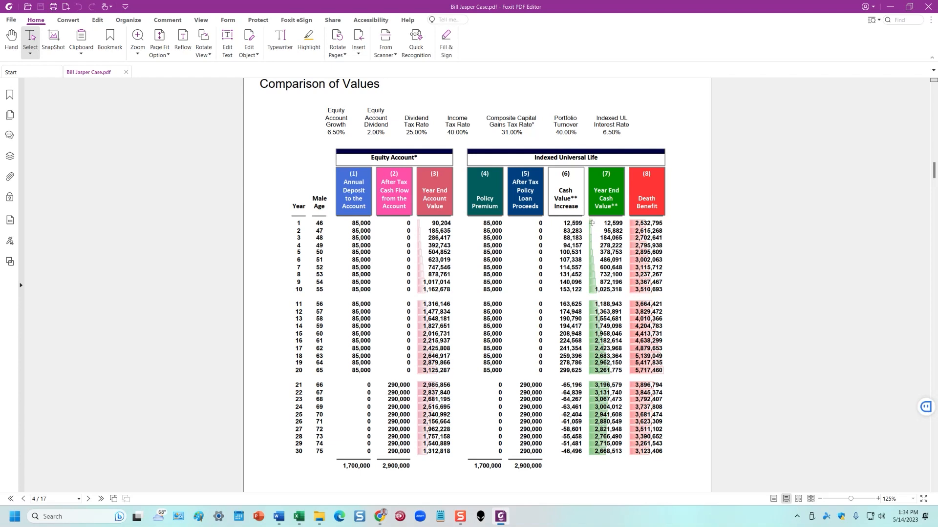
pyautogui.moveTo(591, 222); pyautogui.dragTo(668, 458)
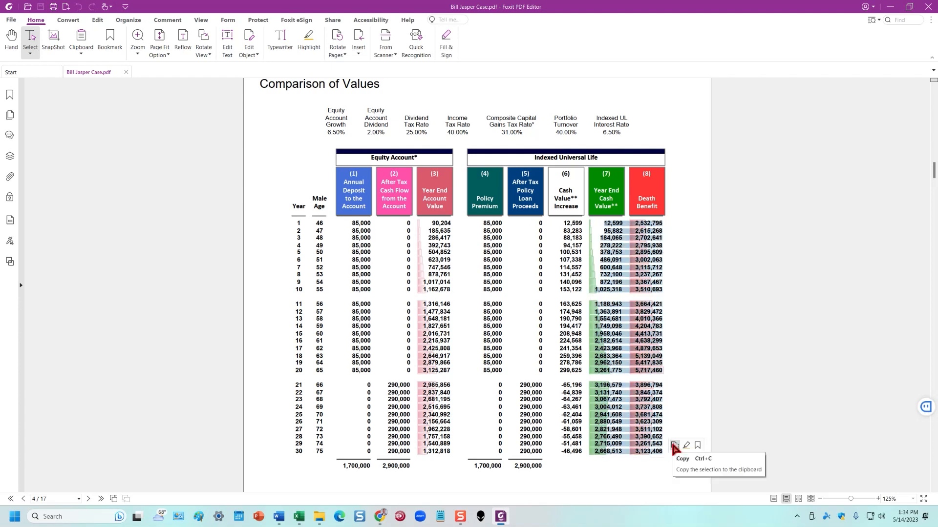
pyautogui.click(674, 446)
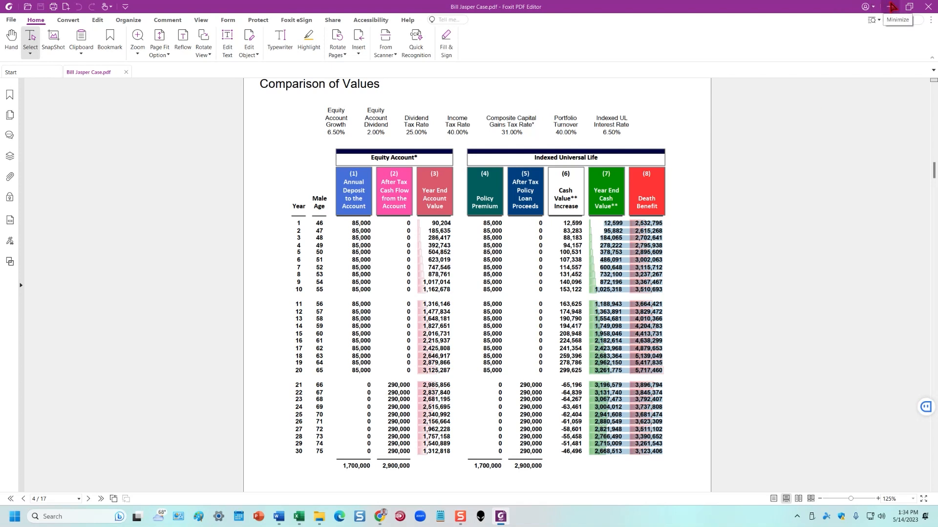
pyautogui.click(891, 6)
pyautogui.click(517, 213)
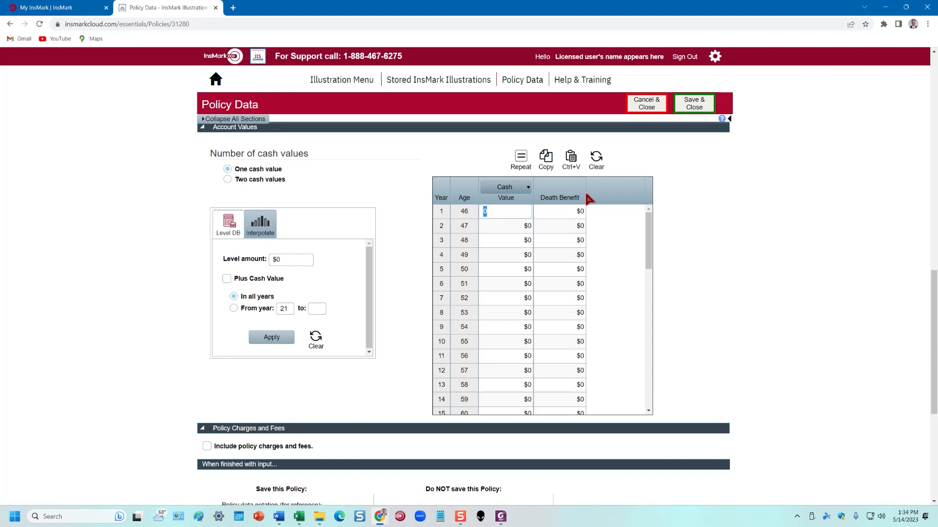
pyautogui.hotkey('ctrl', 'v')
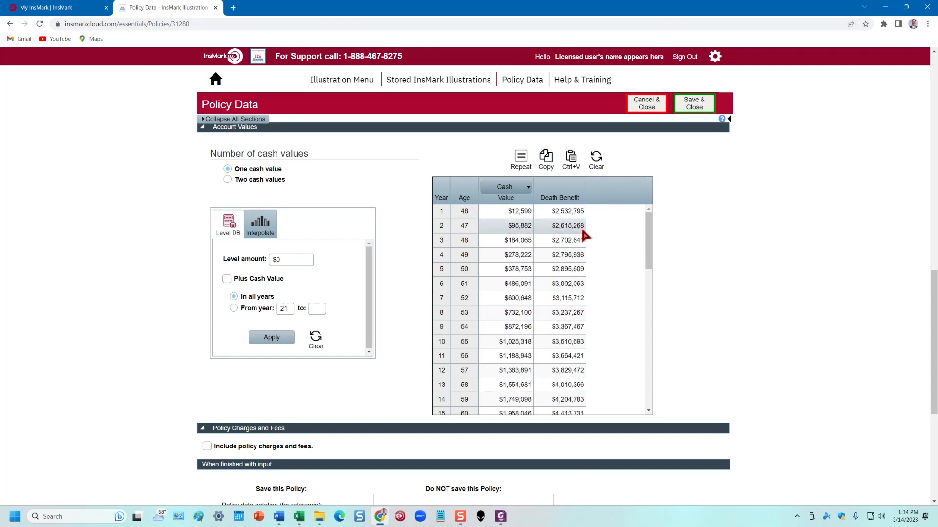
# - Copy the Year End Cash Value and Death Benefit figures for years 31 to 50 from the case PDF into the Account Values table
pyautogui.moveTo(652, 248); pyautogui.dragTo(638, 364)
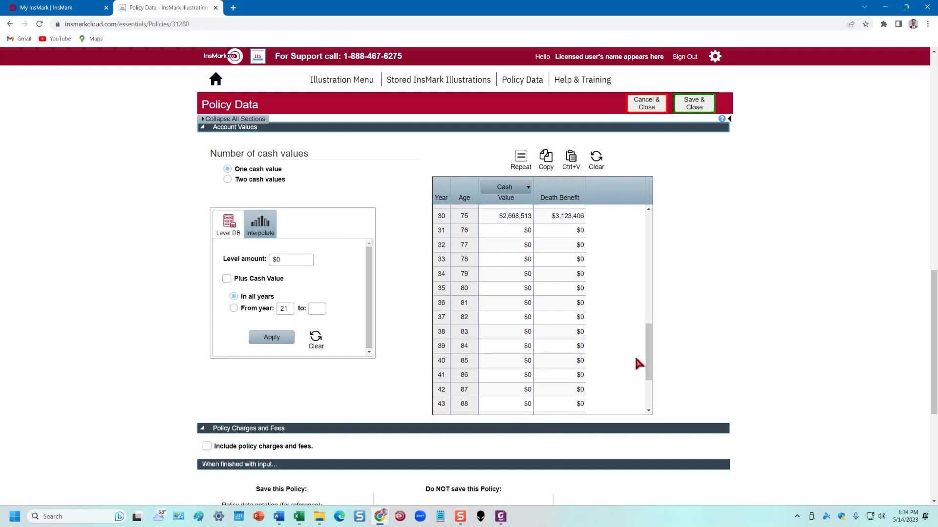
pyautogui.click(498, 519)
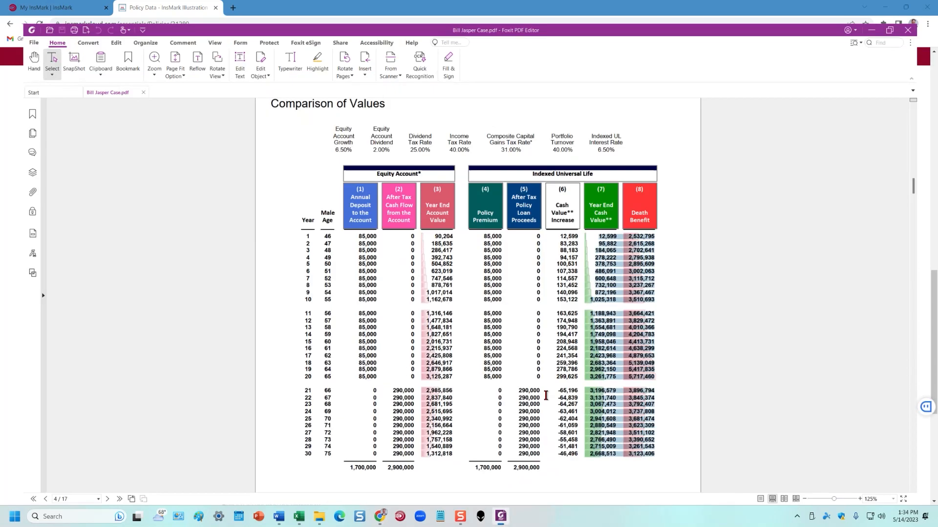
pyautogui.scroll(-10, 680, 297)
pyautogui.scroll(-9, 680, 310)
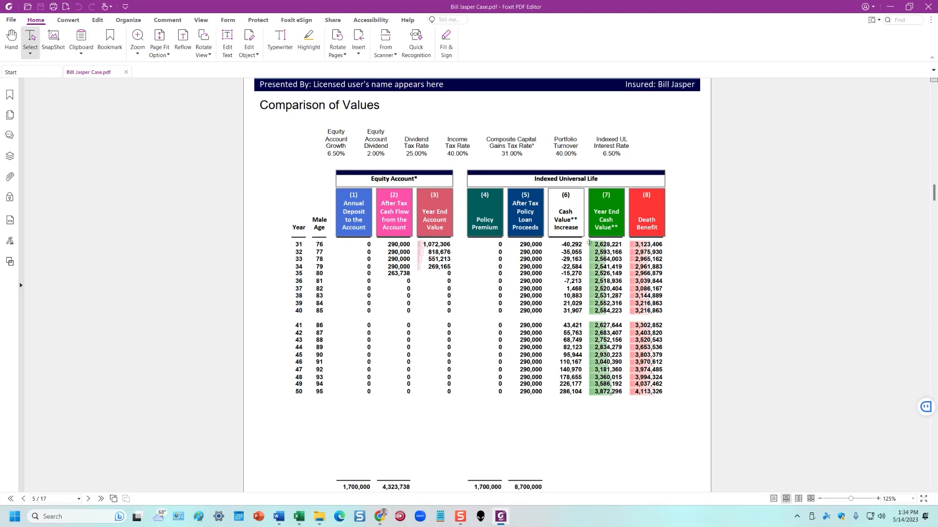
pyautogui.moveTo(611, 241); pyautogui.dragTo(667, 392)
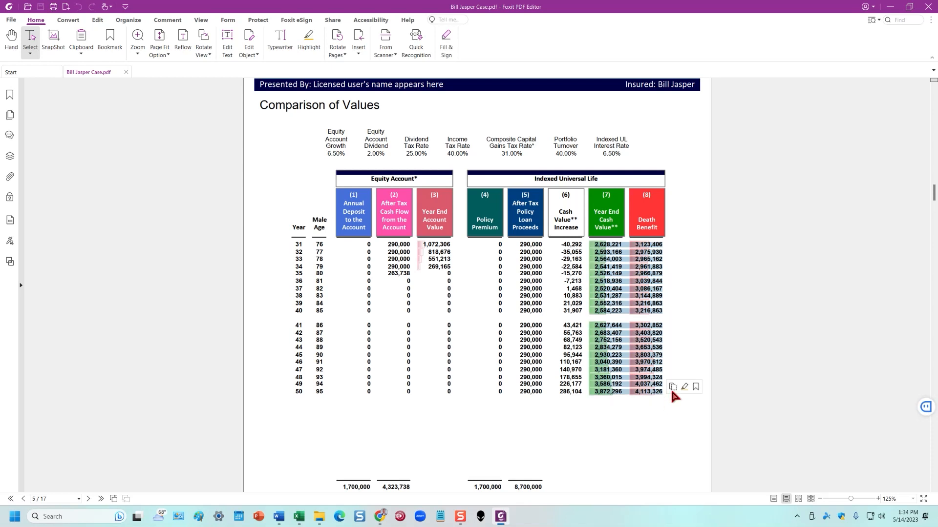
pyautogui.click(672, 387)
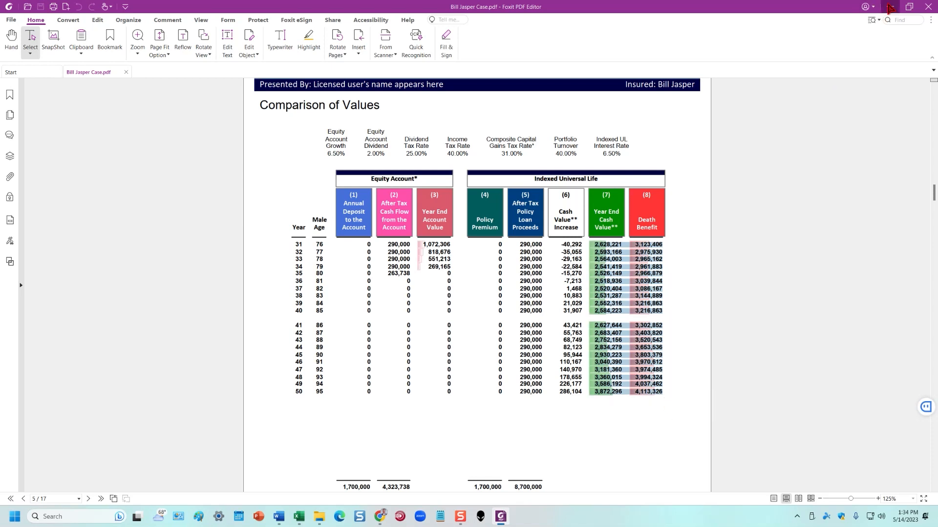
pyautogui.click(890, 6)
pyautogui.click(511, 230)
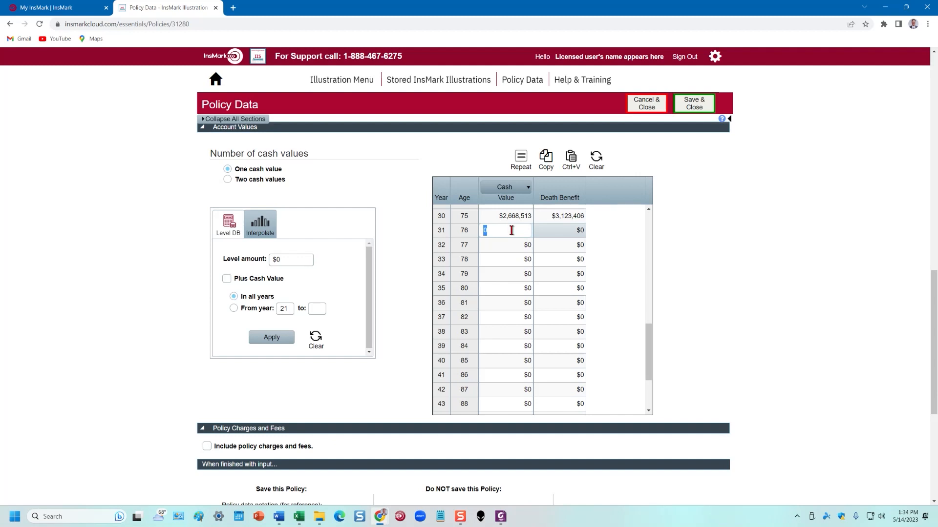
pyautogui.hotkey('ctrl', 'v')
pyautogui.scroll(-3, 549, 278)
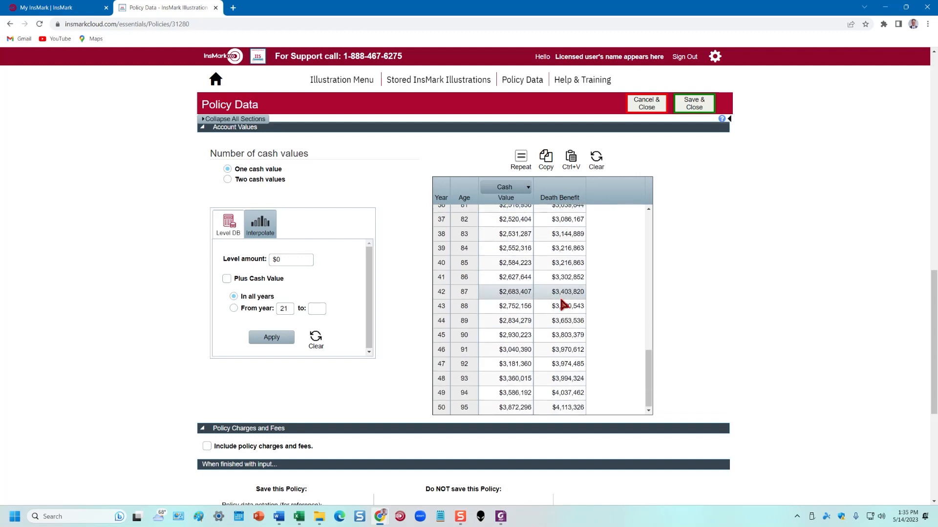
pyautogui.scroll(-5, 552, 293)
pyautogui.scroll(10, 581, 178)
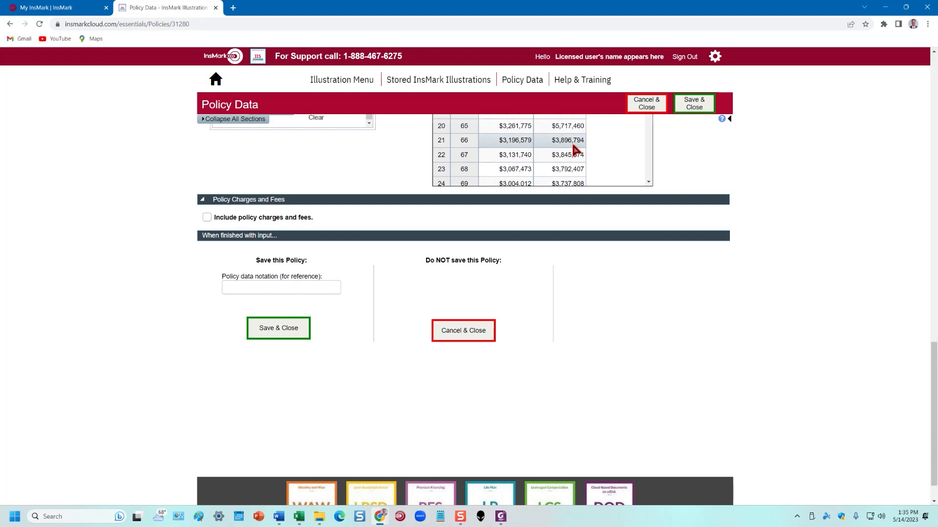
pyautogui.scroll(7, 766, 190)
pyautogui.scroll(-3, 781, 215)
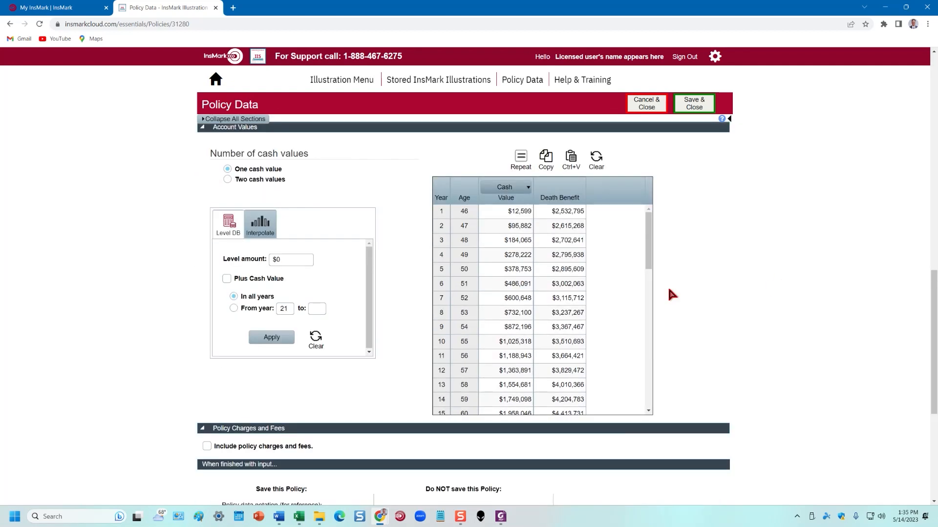
# - Enter the insured's name followed by "Source Illustration #1" as the policy data notation, and save and close the policy
pyautogui.scroll(-1, 488, 322)
pyautogui.scroll(-3, 320, 354)
pyautogui.click(271, 364)
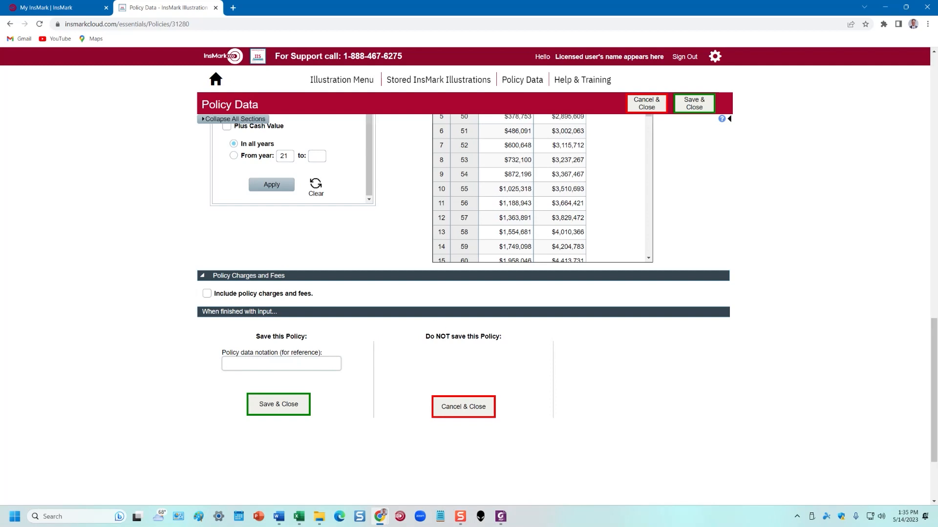
pyautogui.click(233, 365)
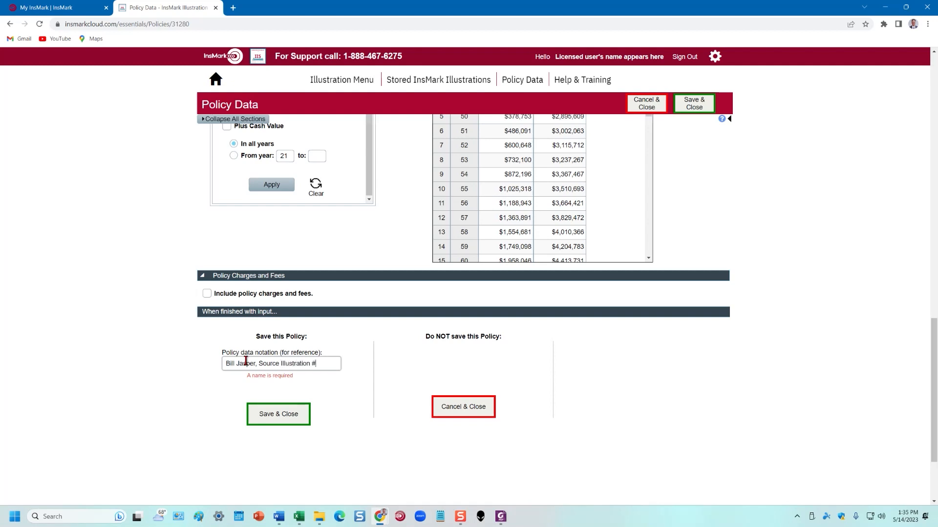
pyautogui.click(287, 420)
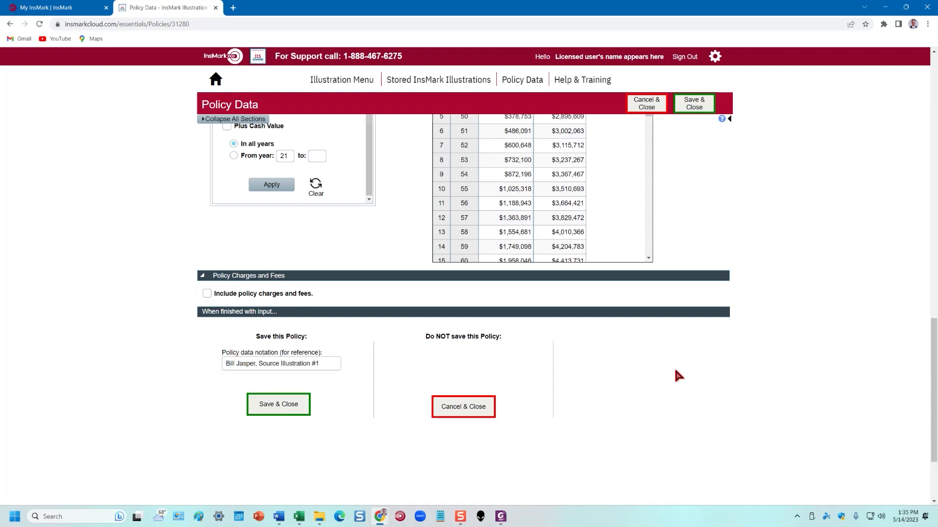
pyautogui.click(283, 408)
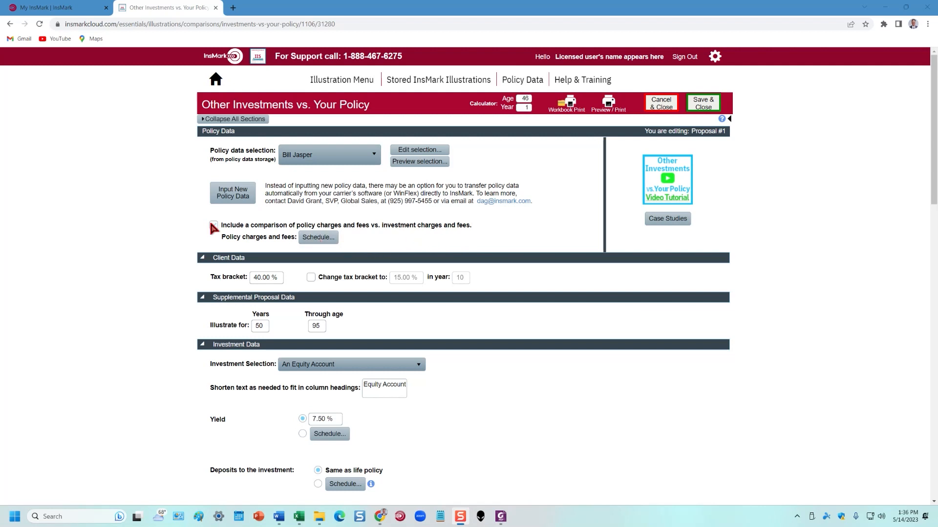
# - Include the comparison of policy charges and fees in the proposal and open its schedule with only the Total Policy Costs shown
pyautogui.click(317, 238)
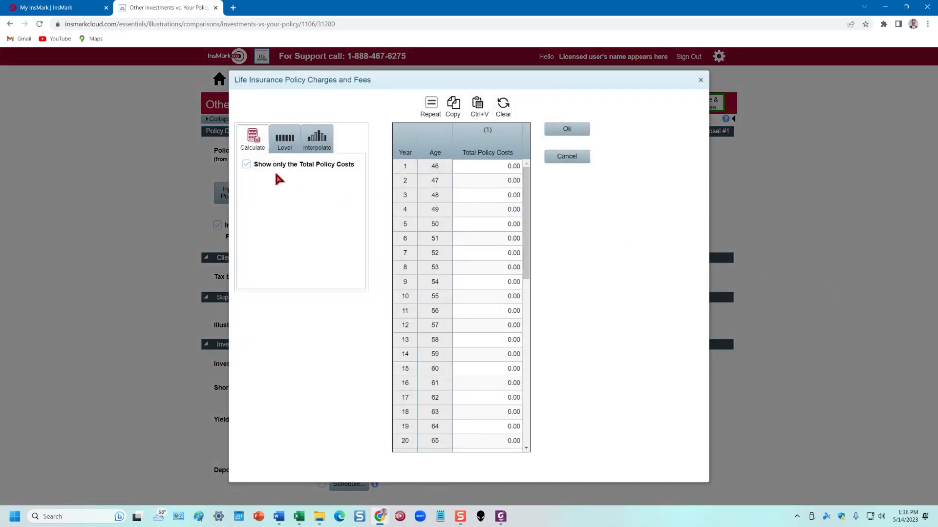
pyautogui.click(256, 164)
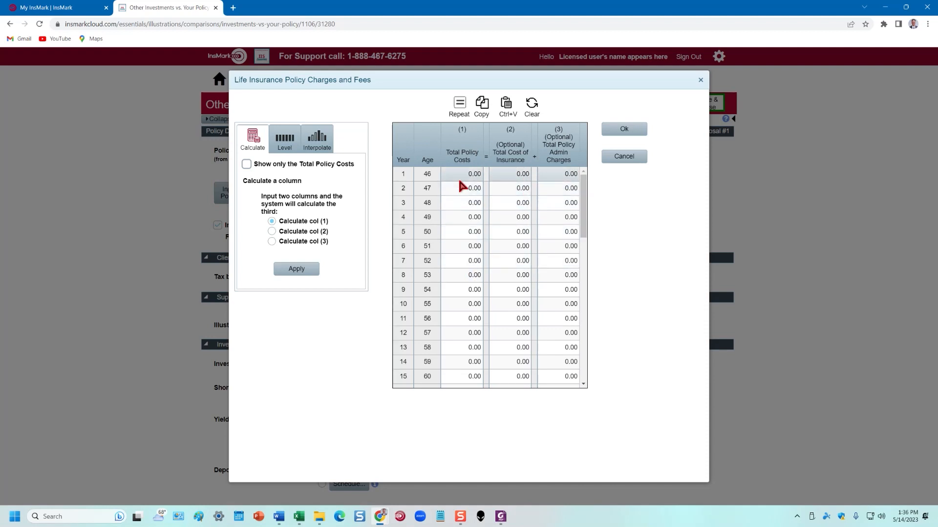
pyautogui.click(246, 164)
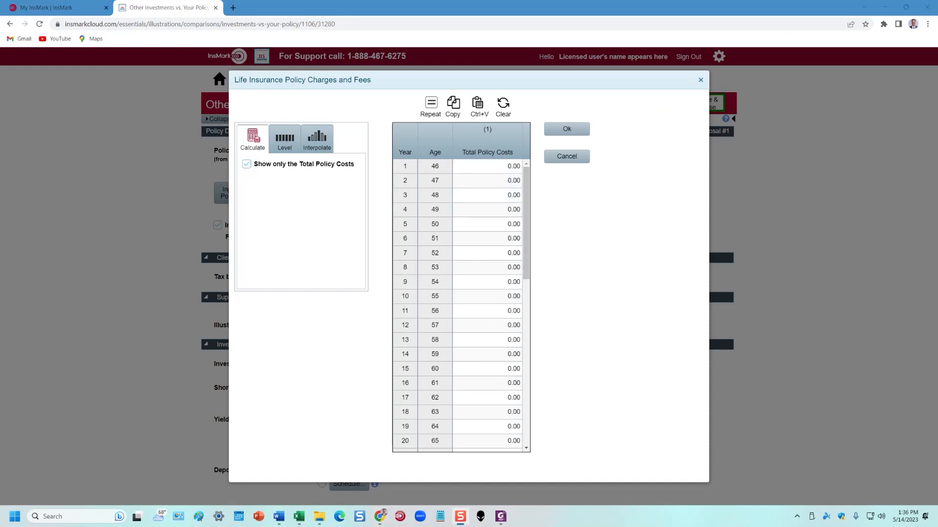
# - In the case PDF's Comparison of Plan Costs, copy the Policy Total Annual Costs for years 1 to 30
pyautogui.moveTo(937, 81); pyautogui.dragTo(586, 57)
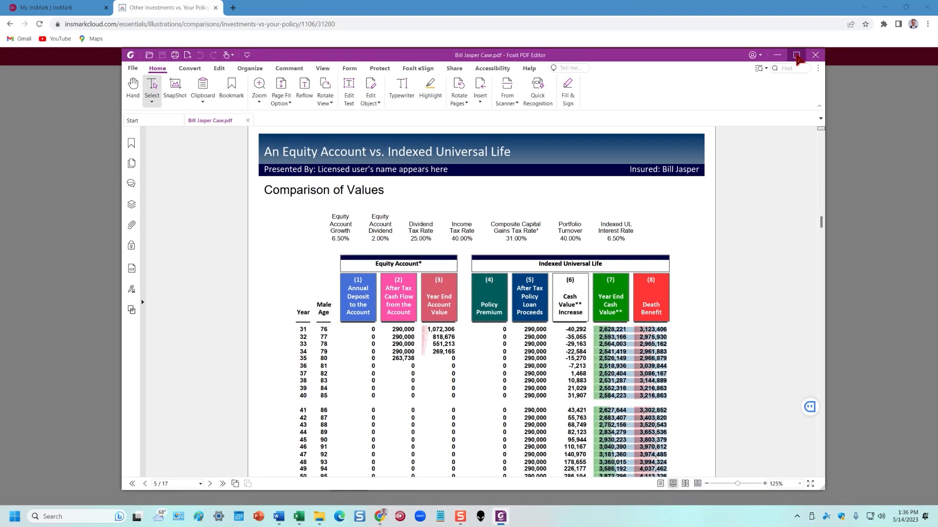
pyautogui.click(797, 58)
pyautogui.scroll(-20, 555, 247)
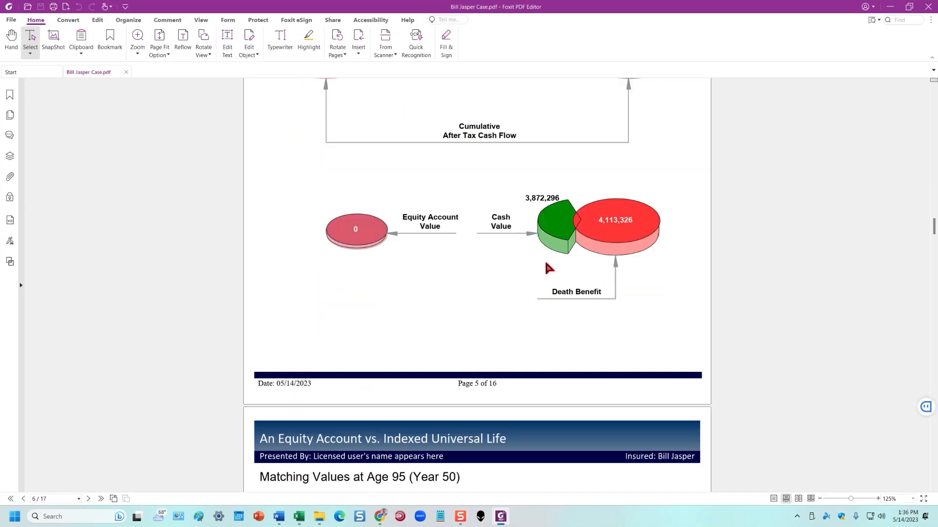
pyautogui.scroll(-20, 547, 275)
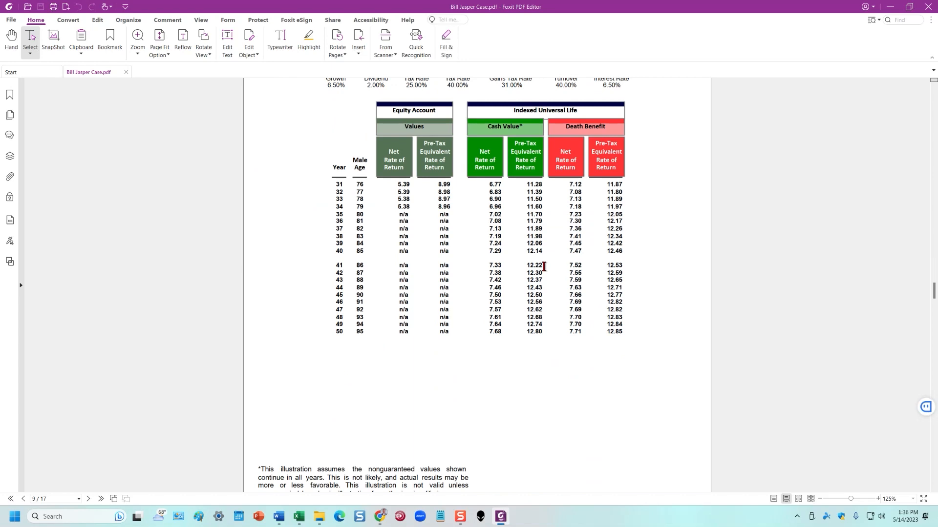
pyautogui.scroll(-3, 541, 267)
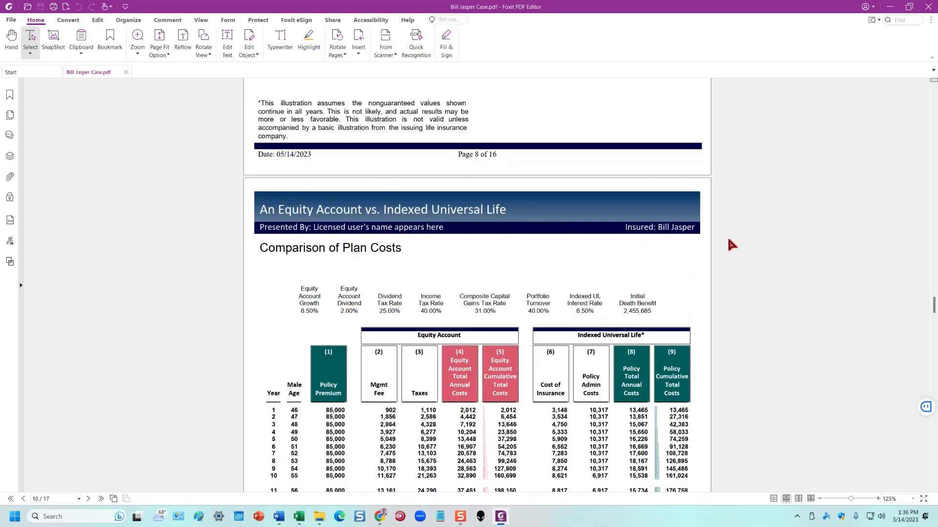
pyautogui.scroll(-3, 730, 244)
pyautogui.scroll(-6, 698, 300)
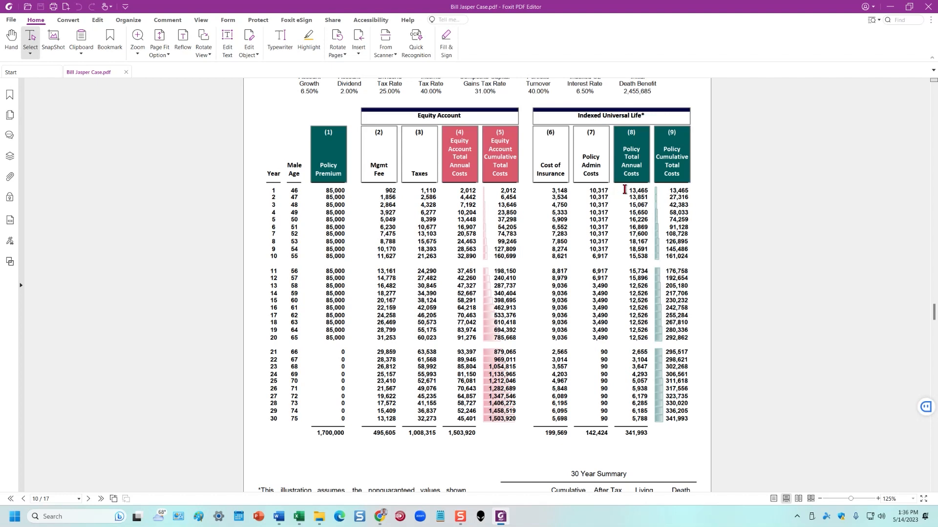
pyautogui.press('alt')
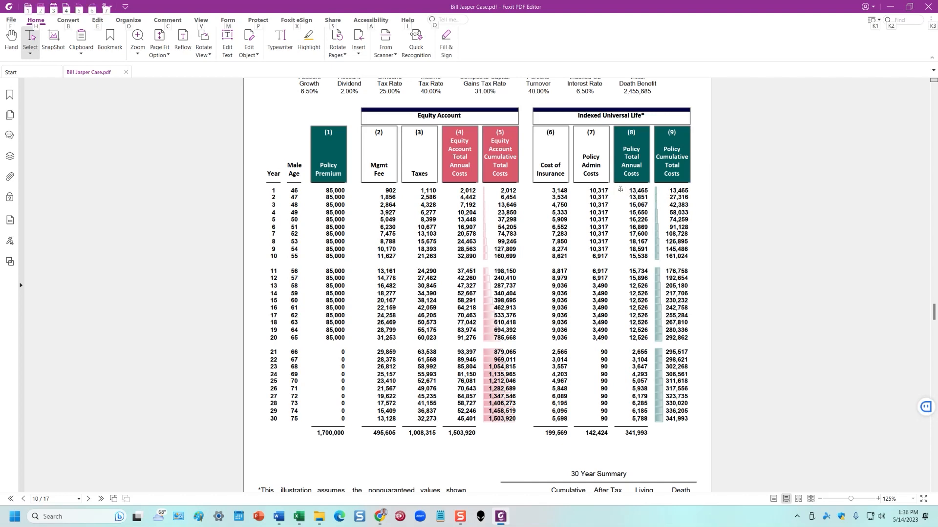
pyautogui.moveTo(622, 189); pyautogui.dragTo(652, 424)
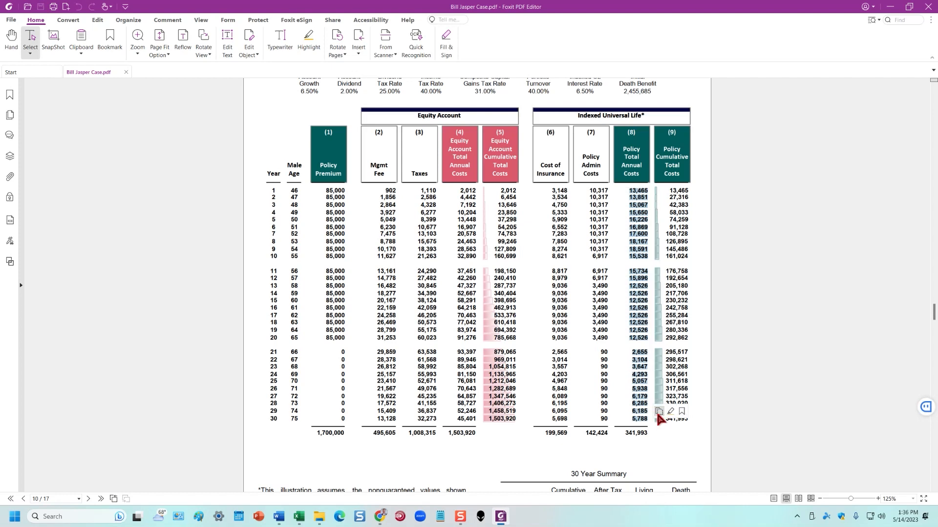
pyautogui.click(659, 411)
# - Paste the copied annual costs into the Total Policy Costs column of the charges and fees schedule, starting at year 1
pyautogui.hotkey('alt', 'Tab')
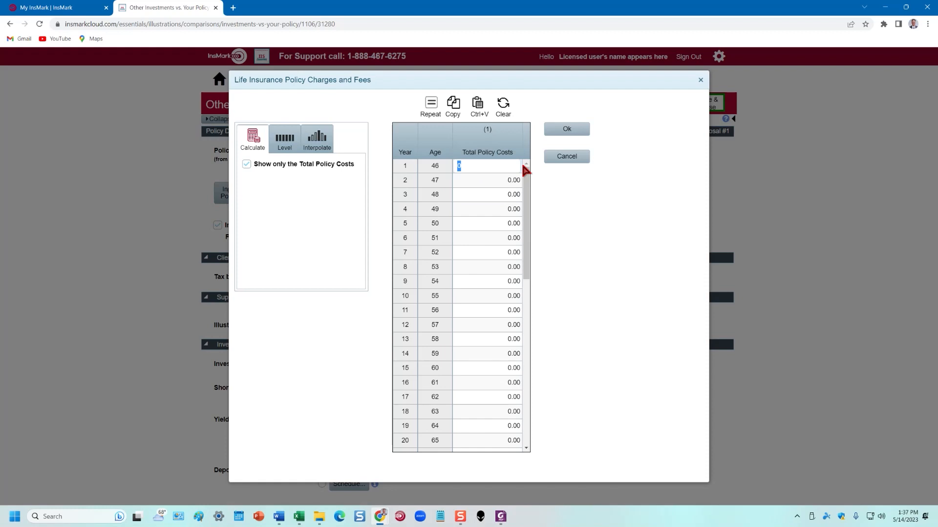
pyautogui.hotkey('ctrl', 'v')
pyautogui.scroll(-8, 511, 305)
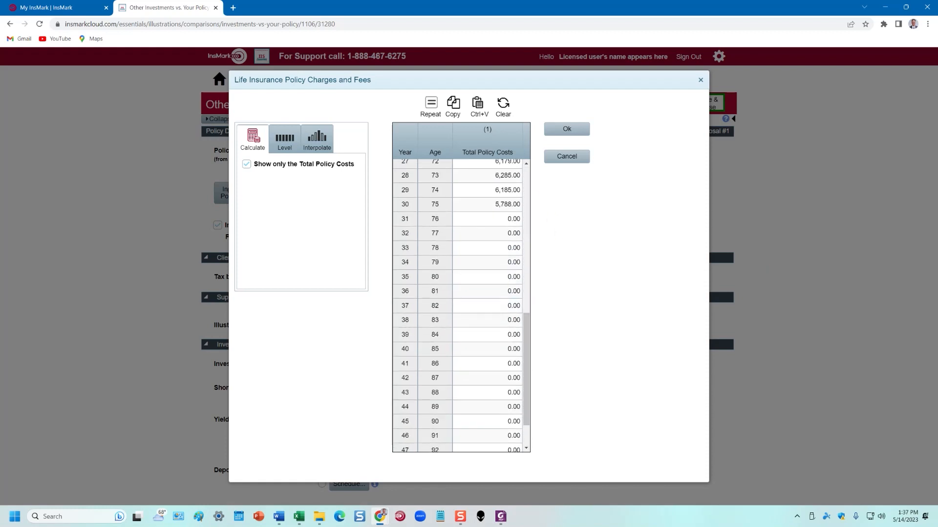
# - In the case PDF's Comparison of Plan Costs, copy the Policy Total Annual Costs for years 31 to 50
pyautogui.hotkey('alt', 'Tab')
pyautogui.moveTo(804, 322); pyautogui.dragTo(804, 341)
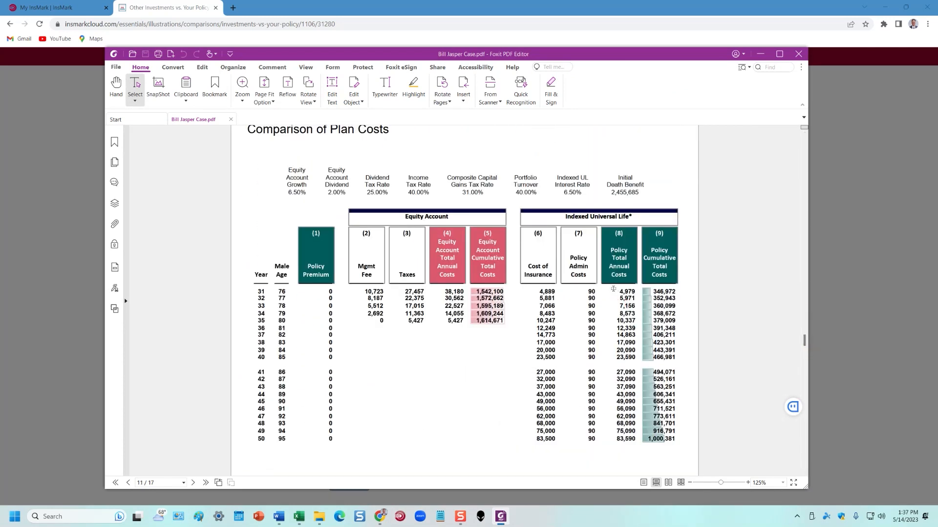
pyautogui.moveTo(616, 289); pyautogui.dragTo(640, 442)
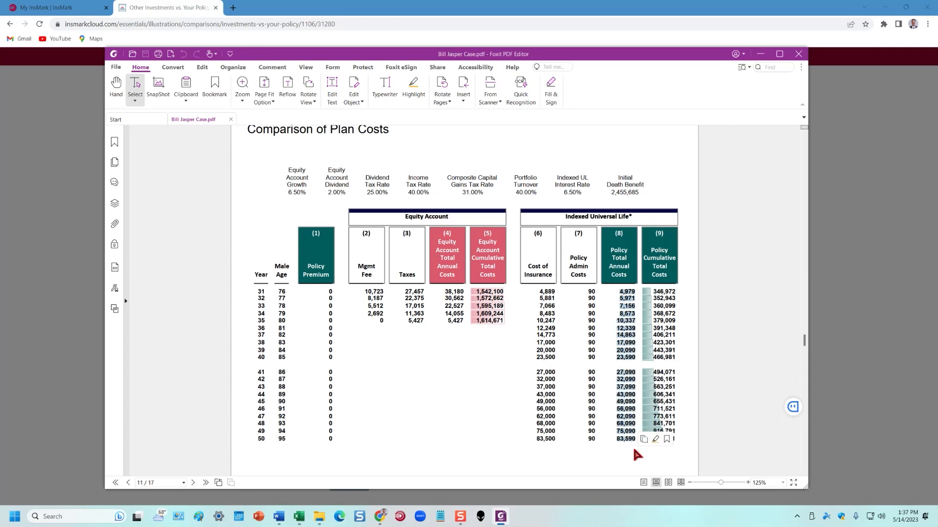
pyautogui.click(643, 439)
pyautogui.click(760, 54)
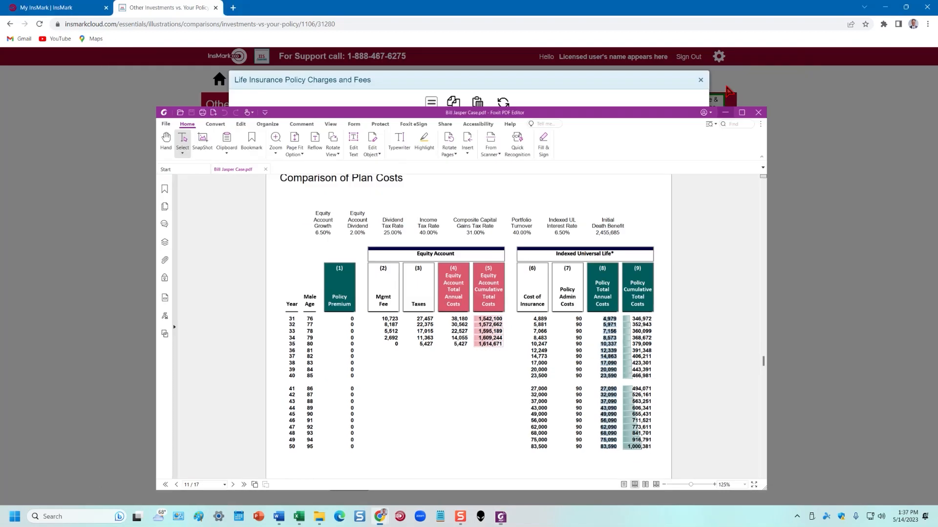
# - Paste the copied costs into the Total Policy Costs column starting at year 31, and accept the charges and fees schedule
pyautogui.click(476, 219)
pyautogui.click(489, 217)
pyautogui.hotkey('ctrl', 'v')
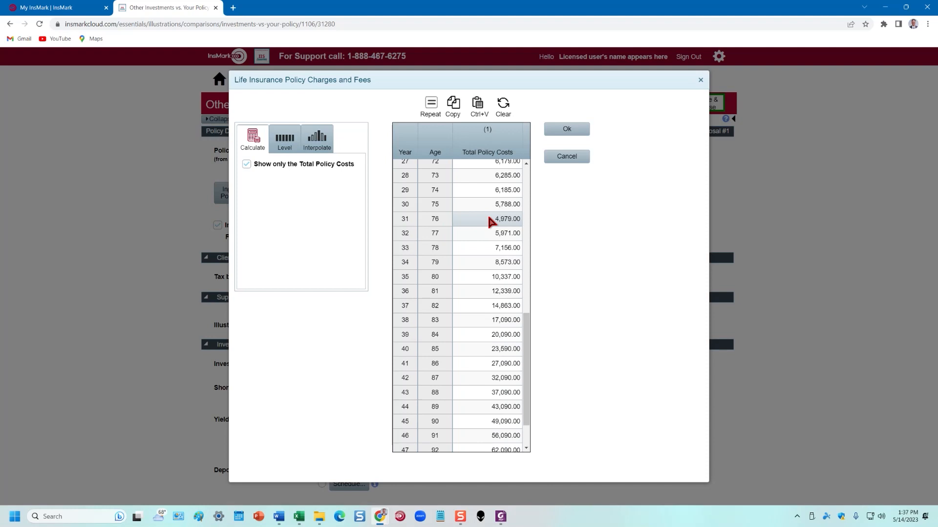
pyautogui.scroll(-2, 520, 238)
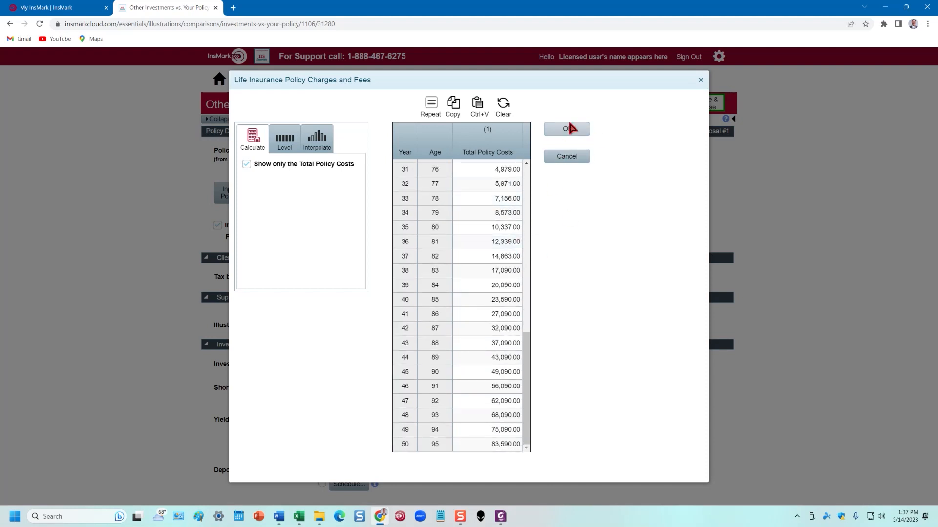
pyautogui.click(576, 130)
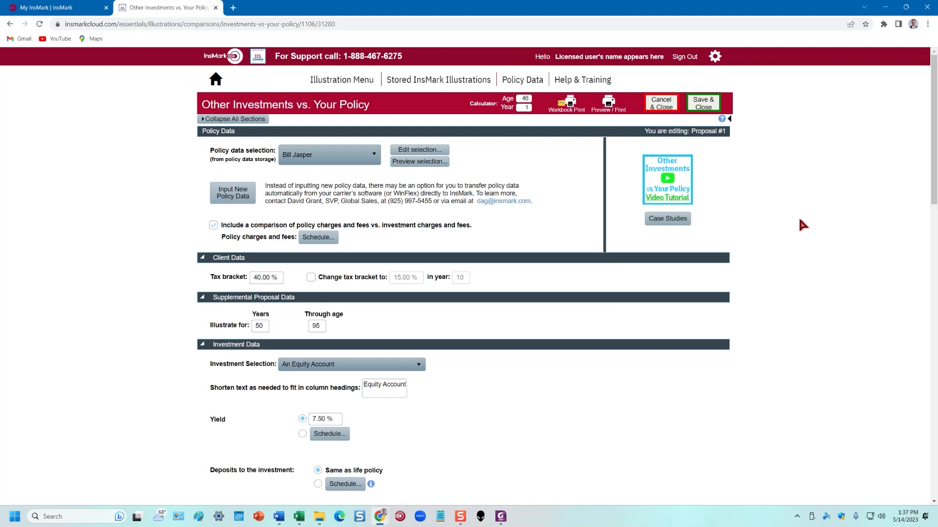
# - Bring up the case PDF again and move its window off the proposal onto another monitor for reference
pyautogui.scroll(-2, 799, 222)
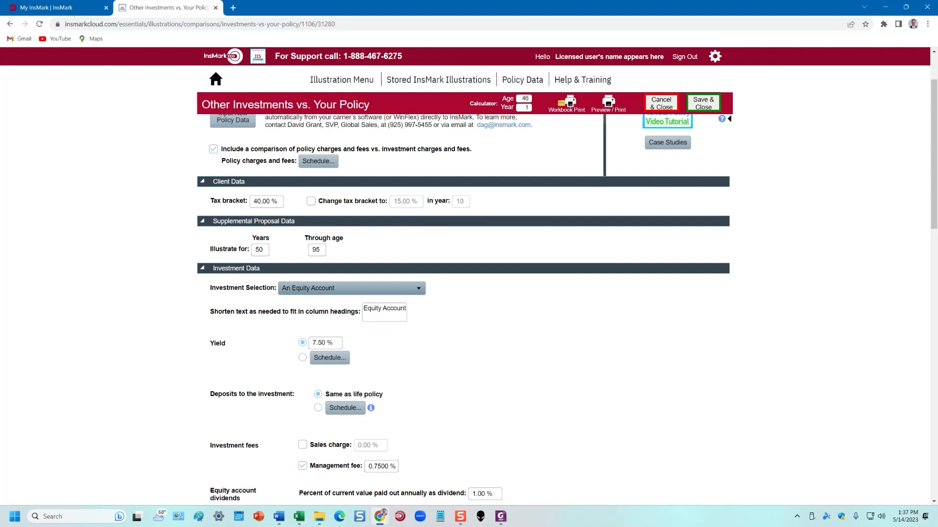
pyautogui.moveTo(500, 515)
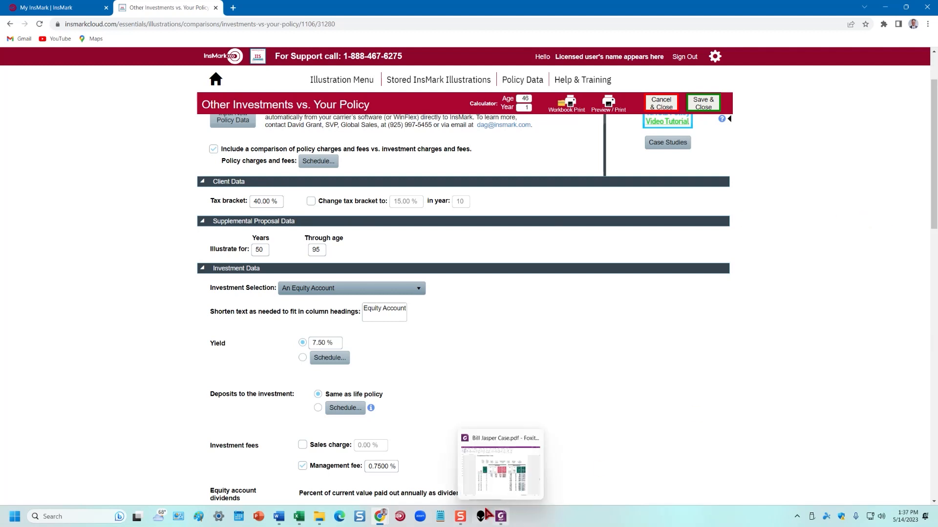
pyautogui.click(506, 494)
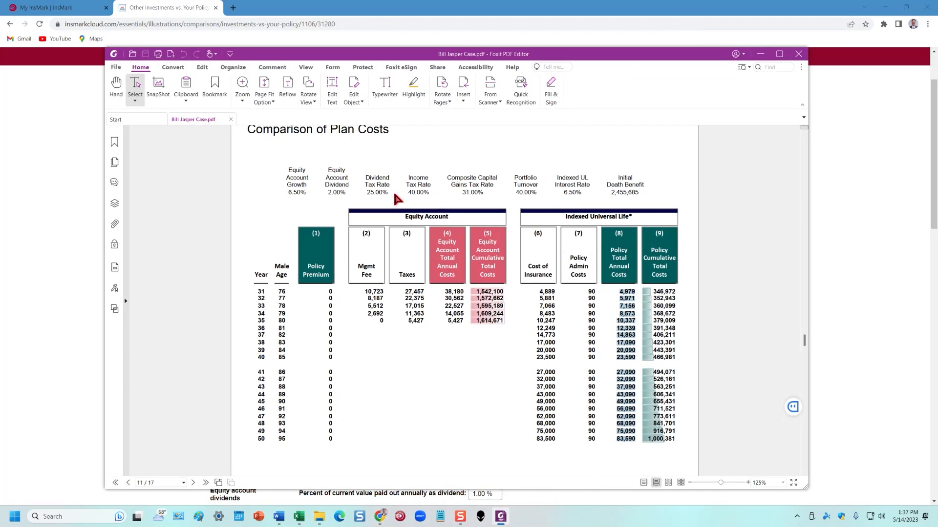
pyautogui.moveTo(583, 54); pyautogui.dragTo(937, 60)
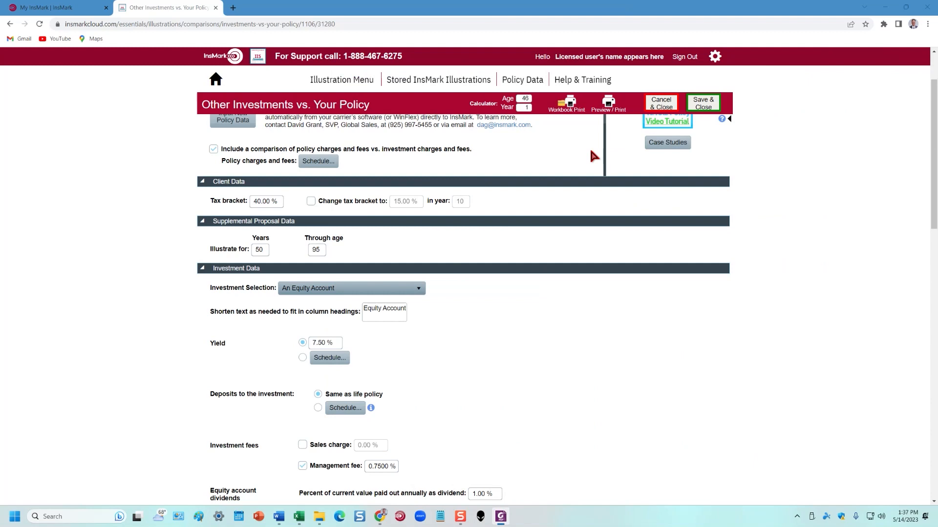
# - Look at the available investment types in the Investment Data section, leaving An Equity Account selected
pyautogui.scroll(-2, 509, 338)
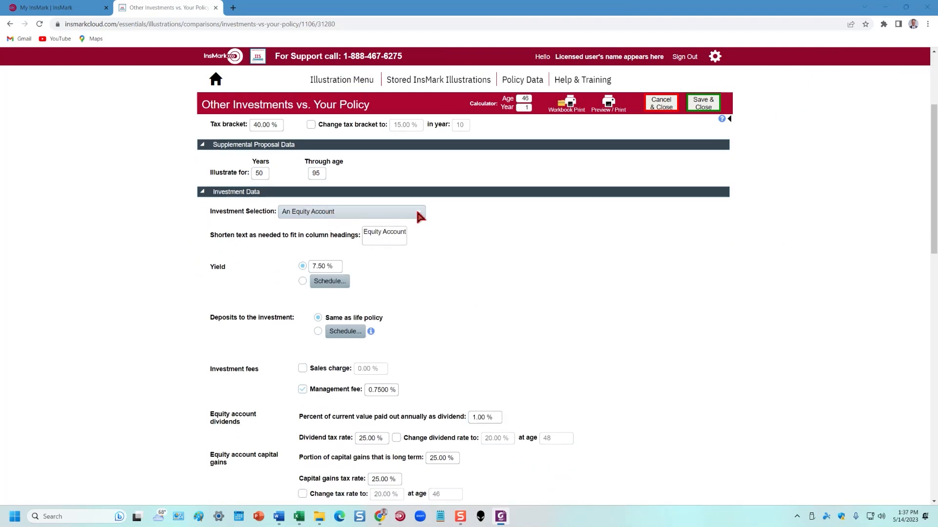
pyautogui.click(419, 217)
pyautogui.moveTo(418, 242)
pyautogui.mouseDown()
pyautogui.moveTo(420, 293)
pyautogui.moveTo(419, 236)
pyautogui.mouseUp()
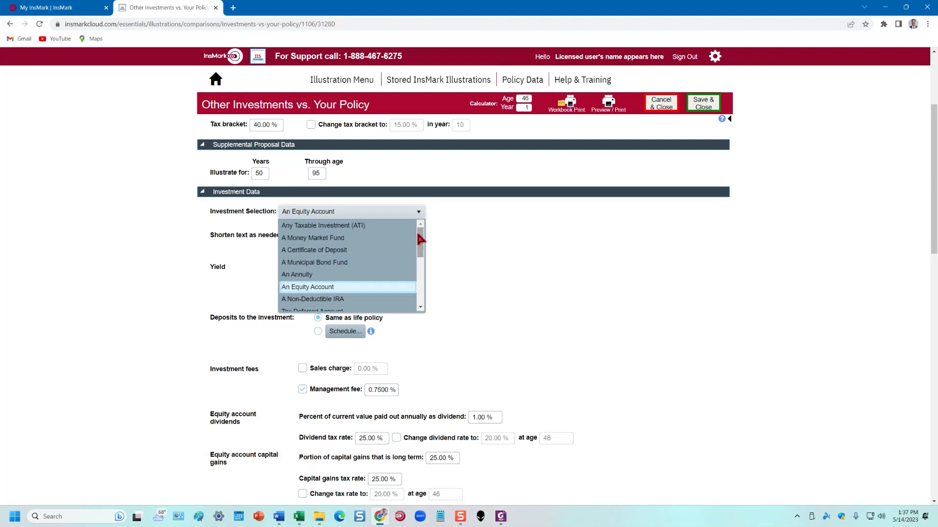
pyautogui.click(510, 225)
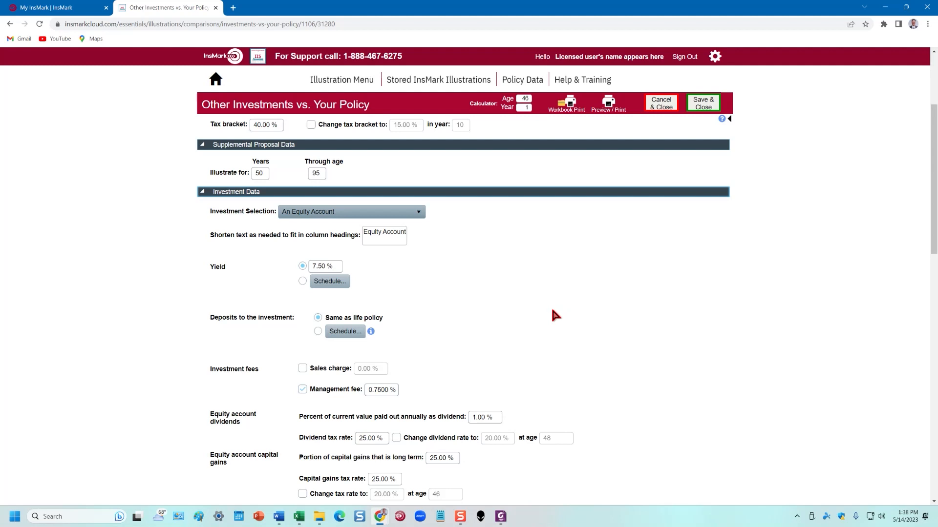
# - Set the equity account's yield to 6.5% and its management fee to 1.00%
pyautogui.click(337, 265)
pyautogui.write('6.5')
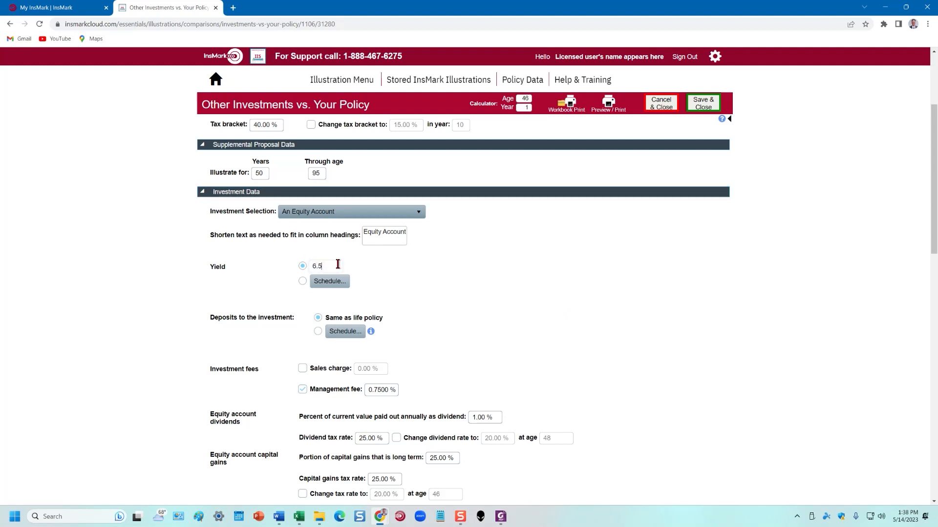
pyautogui.click(479, 323)
pyautogui.scroll(-2, 391, 313)
pyautogui.scroll(-2, 444, 303)
pyautogui.click(373, 238)
pyautogui.write('1.00')
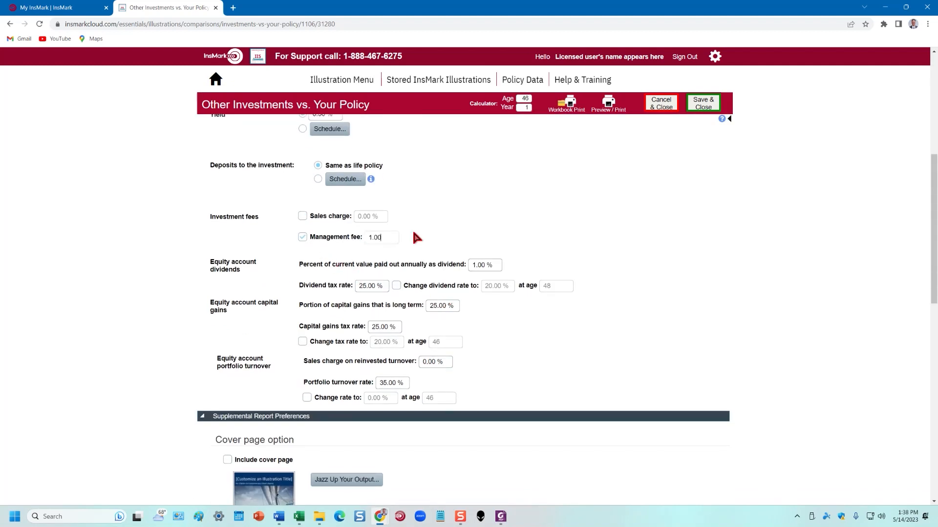
pyautogui.click(503, 222)
# - Set the percentage paid out annually as dividend to 2.00% and the long-term portion of capital gains to 60%
pyautogui.click(471, 265)
pyautogui.write('2')
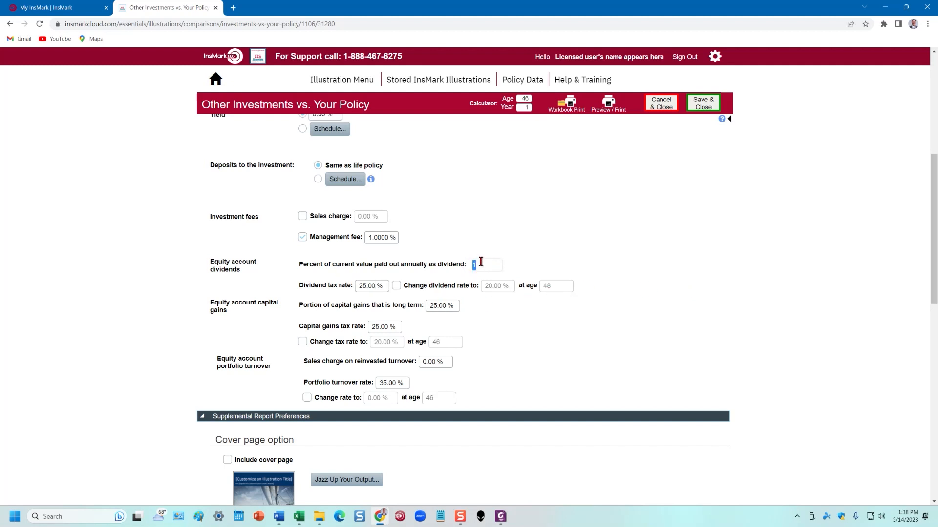
pyautogui.write('.00')
pyautogui.click(679, 269)
pyautogui.scroll(-2, 664, 265)
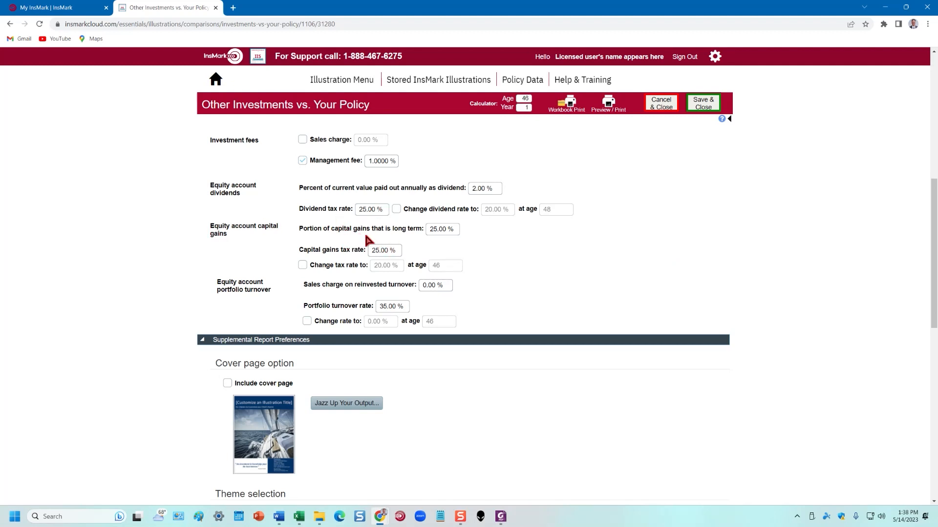
pyautogui.click(432, 229)
pyautogui.write('60')
pyautogui.click(568, 253)
# - Set the equity account's portfolio turnover rate to 40%
pyautogui.scroll(-2, 528, 265)
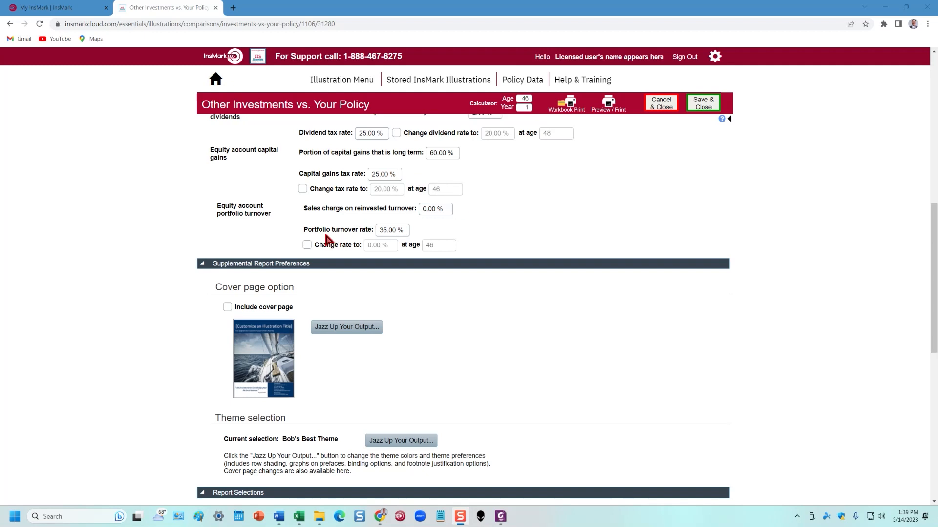
pyautogui.click(382, 230)
pyautogui.write('40')
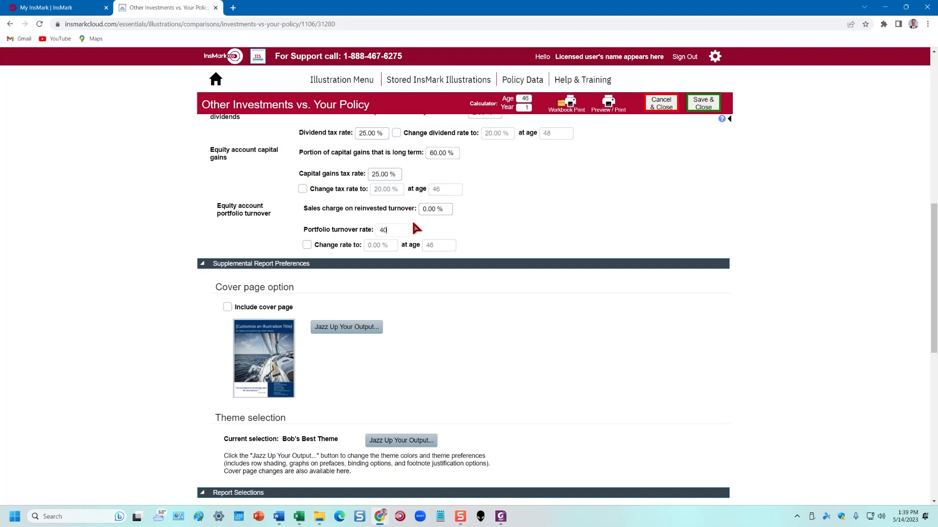
pyautogui.press('Tab')
# - Preview the Comparison of Values report at full window size, review the account and policy values on both pages, and close it
pyautogui.scroll(-2, 801, 249)
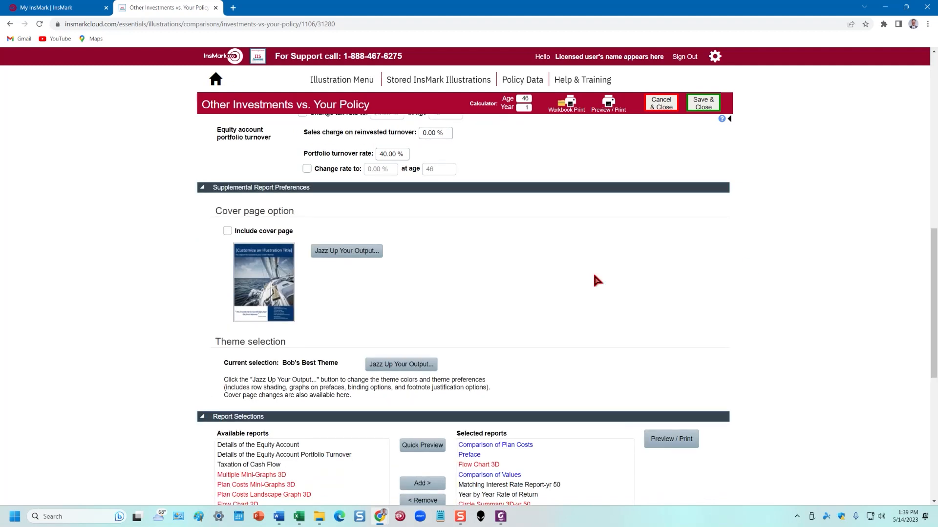
pyautogui.scroll(-6, 482, 251)
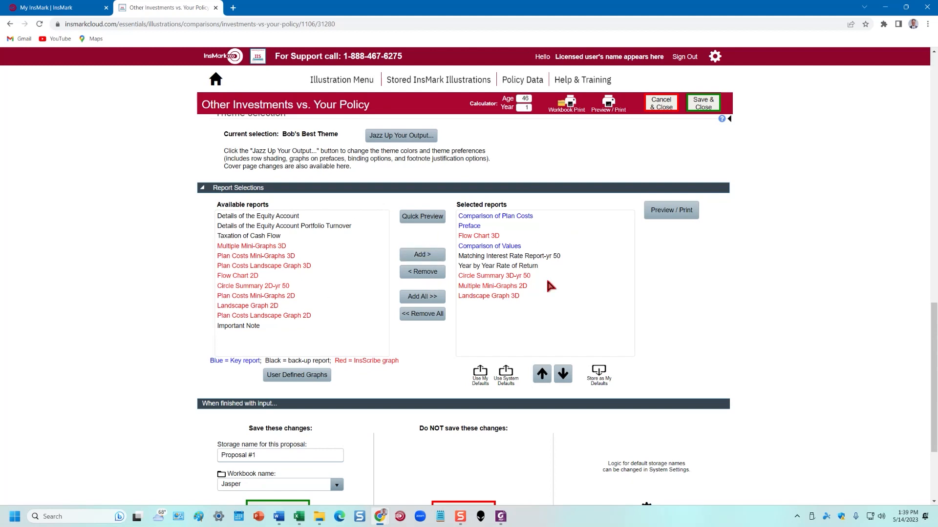
pyautogui.click(494, 246)
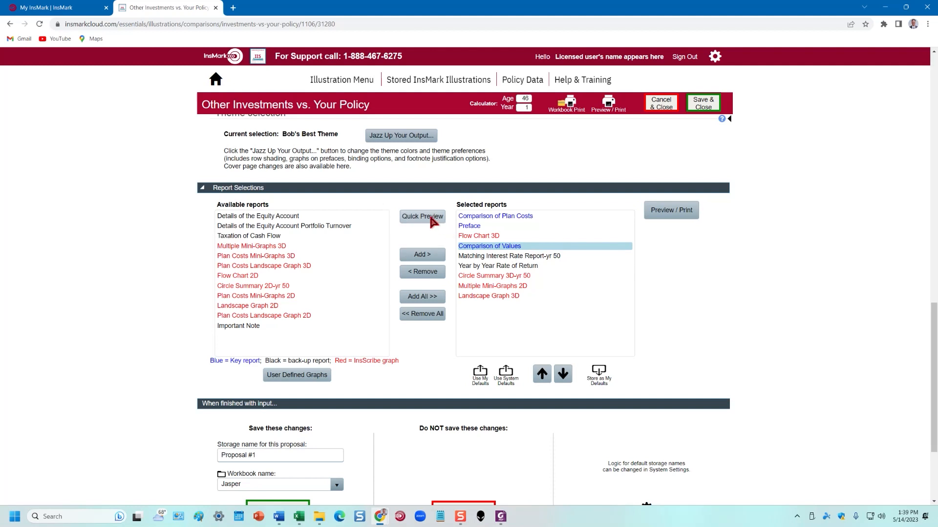
pyautogui.click(421, 217)
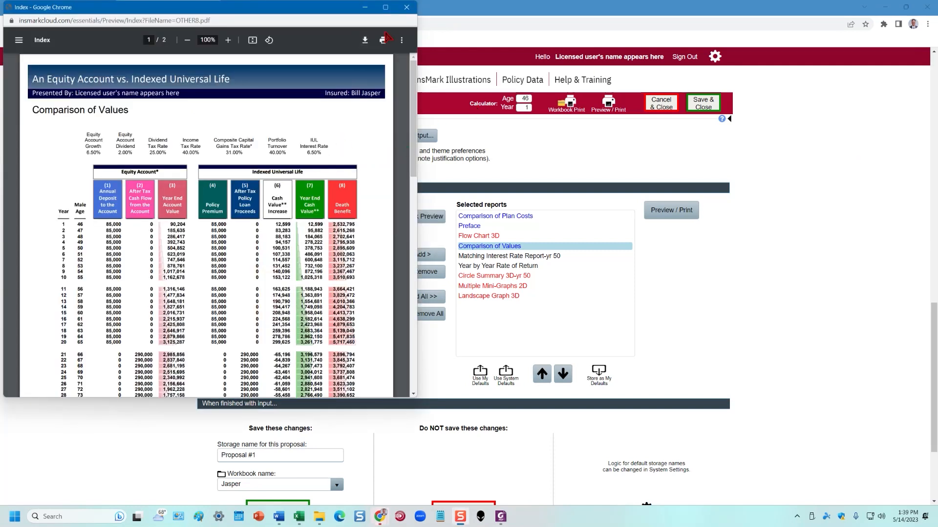
pyautogui.click(386, 7)
pyautogui.scroll(-3, 442, 293)
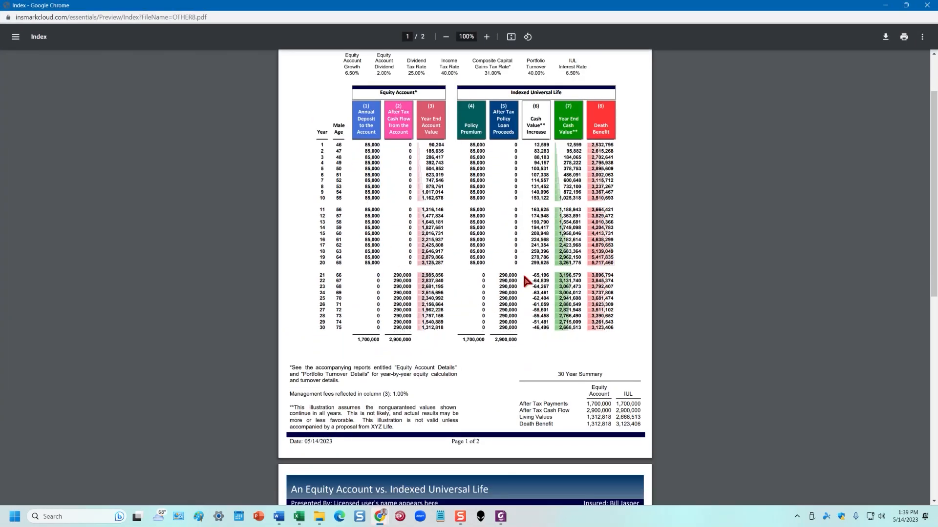
pyautogui.scroll(-8, 523, 278)
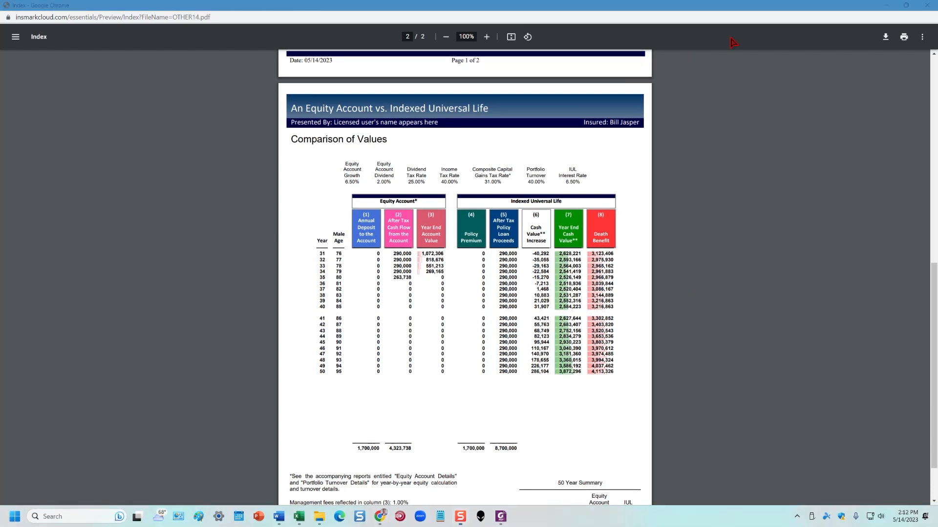
pyautogui.click(927, 5)
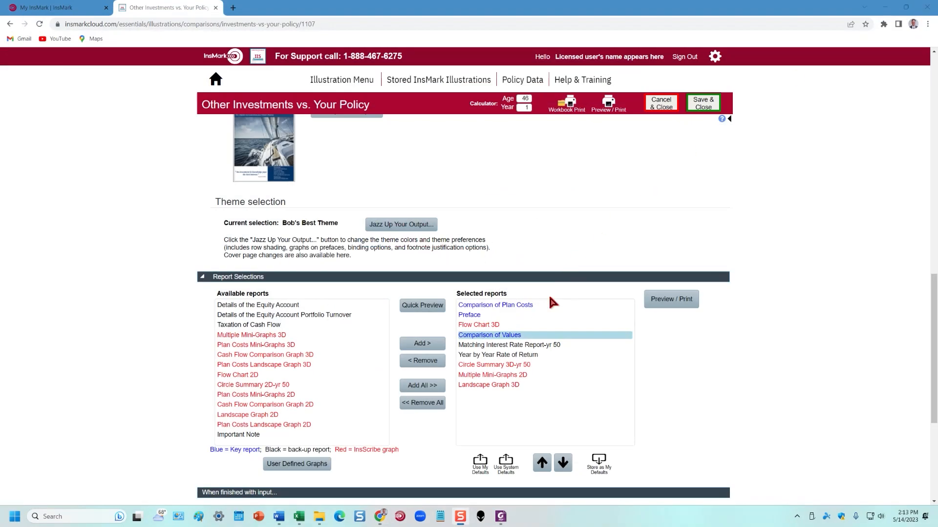
# - Preview the Comparison of Plan Costs report at full window size, examine the costs and summaries on both pages, and close it
pyautogui.click(495, 306)
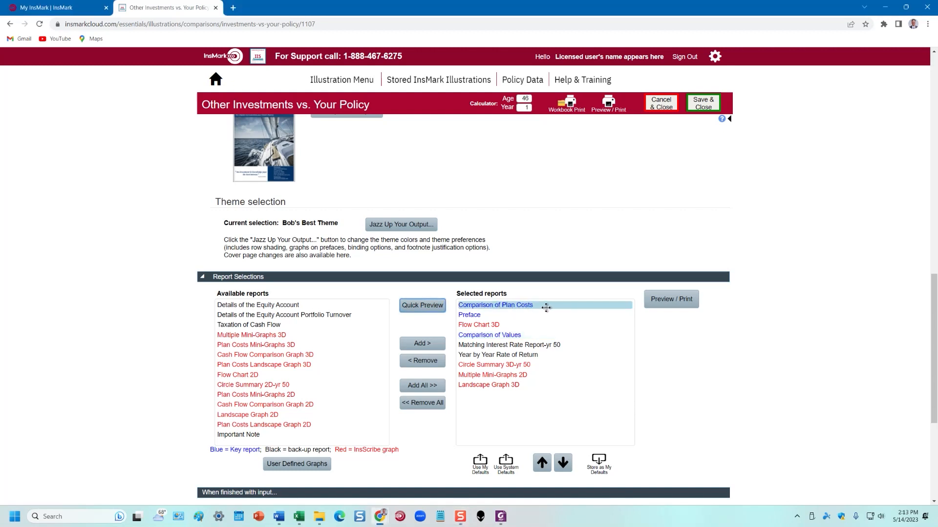
pyautogui.click(425, 309)
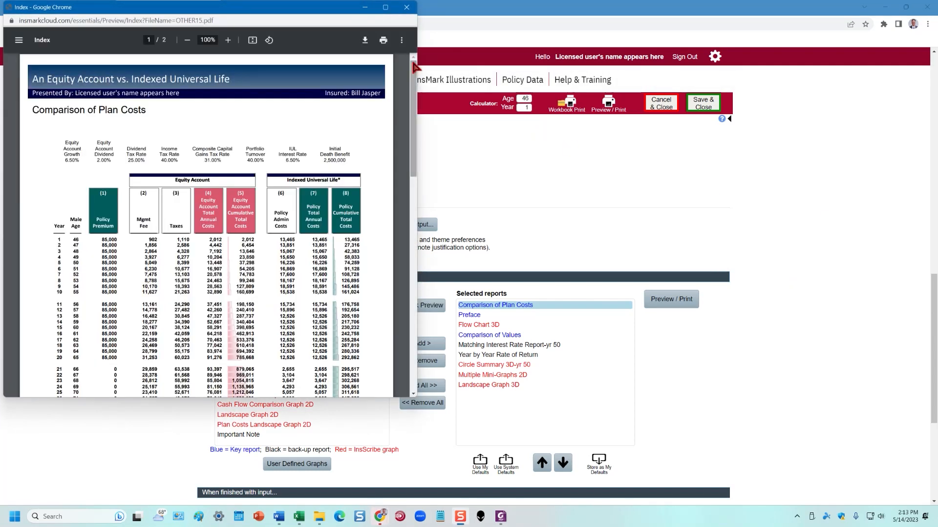
pyautogui.click(386, 8)
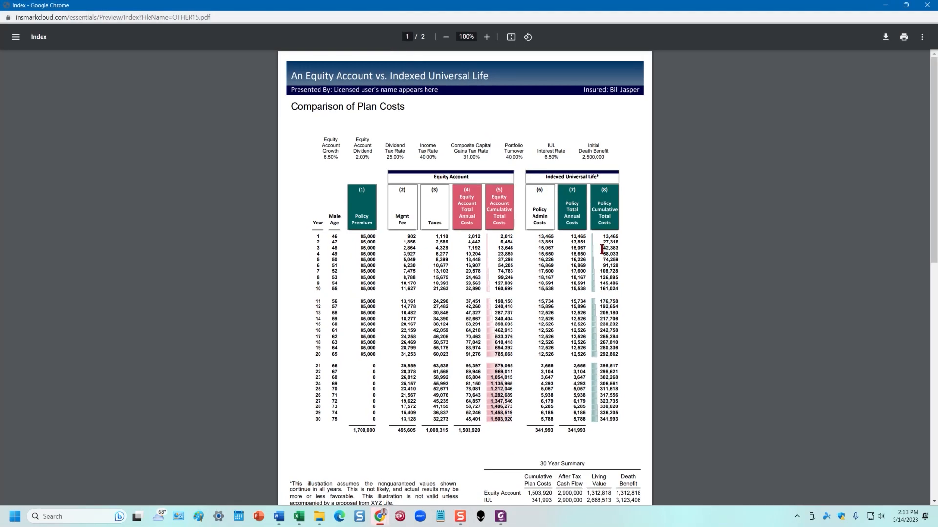
pyautogui.scroll(-2, 601, 249)
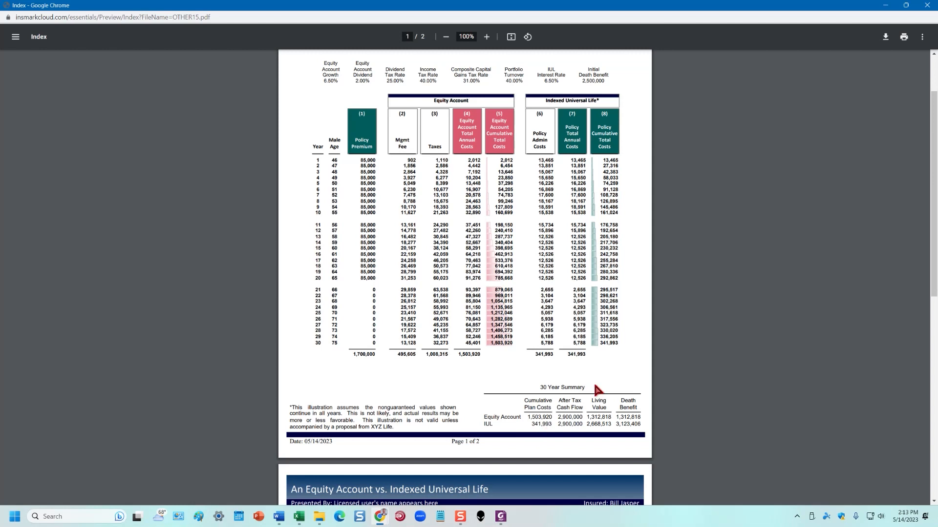
pyautogui.scroll(-8, 596, 388)
pyautogui.scroll(-2, 595, 385)
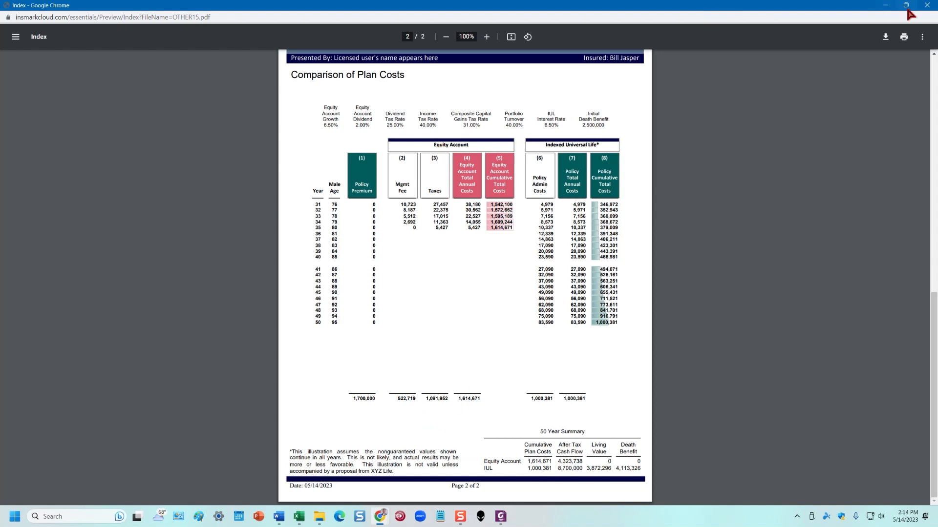
pyautogui.click(926, 5)
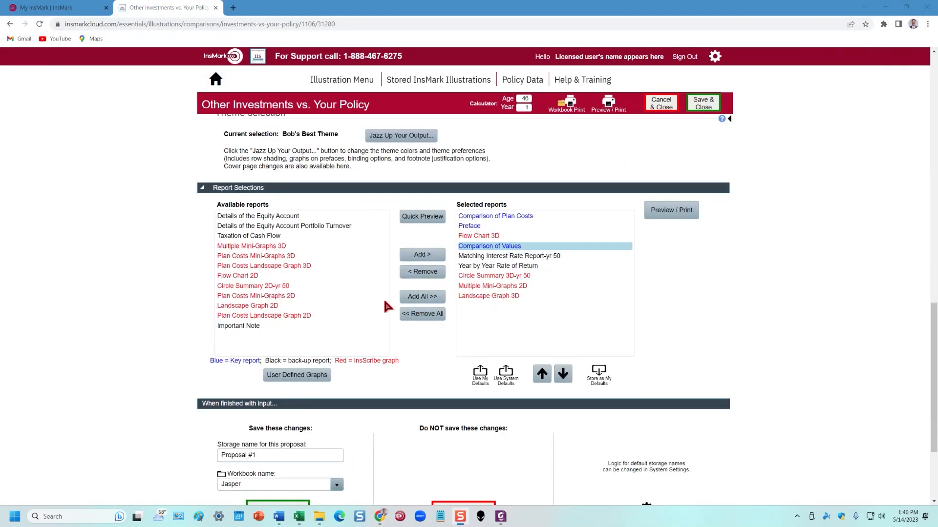
# - Set the proposal's storage name to "Other Investments Presentation #1" and add "Mr." before the surname in the workbook name
pyautogui.scroll(-3, 388, 307)
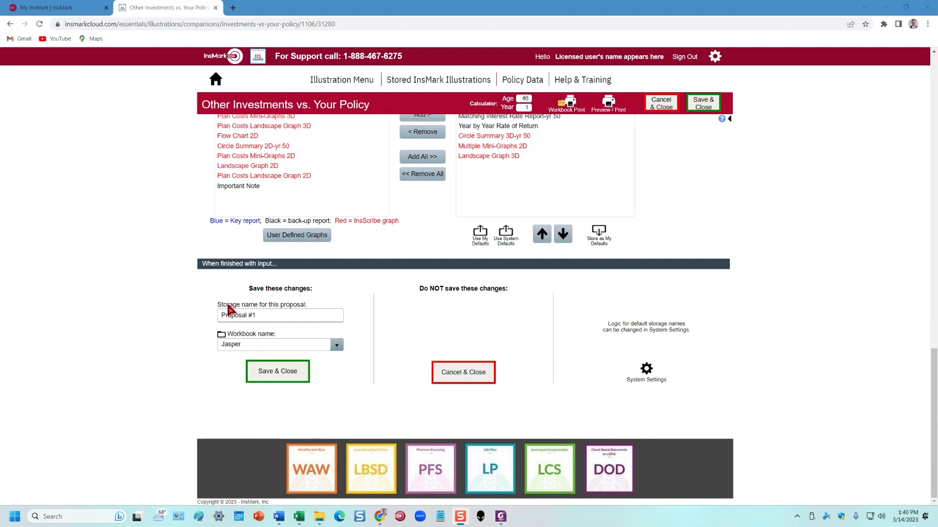
pyautogui.moveTo(222, 315); pyautogui.dragTo(287, 313)
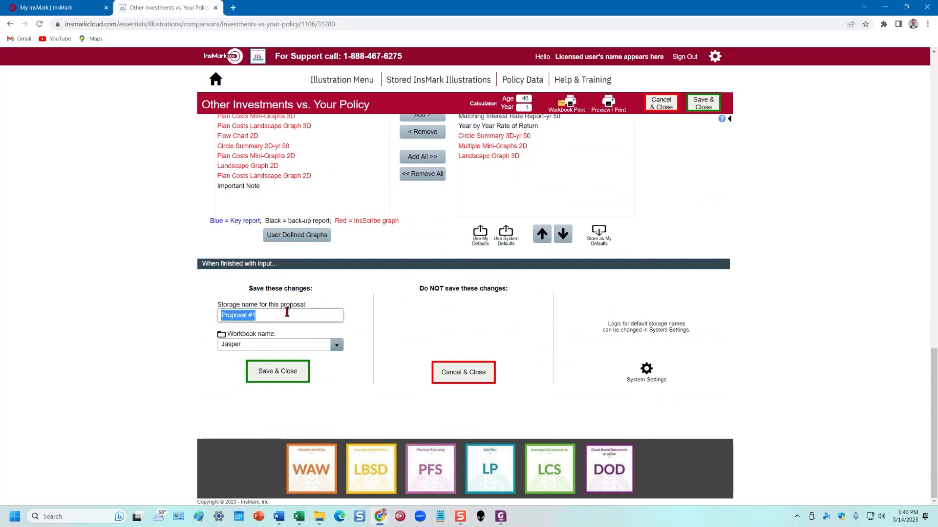
pyautogui.write('Other Investmen')
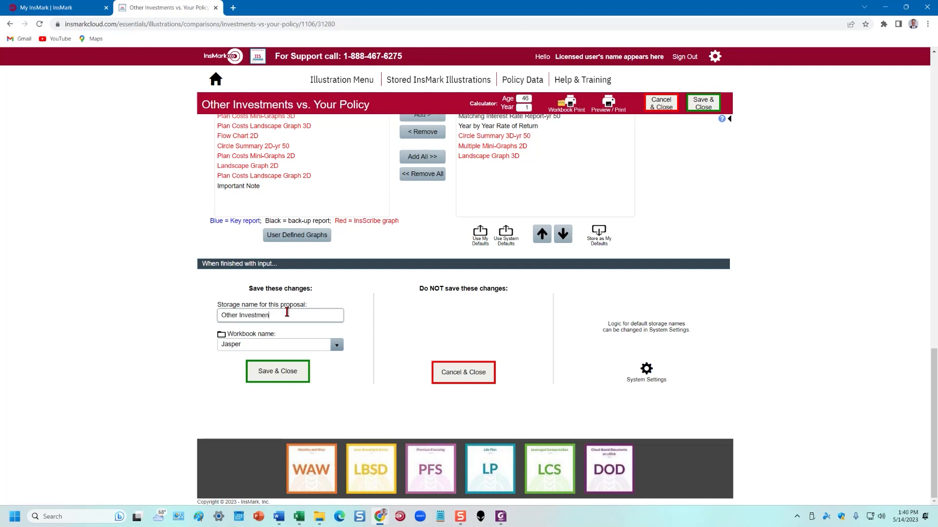
pyautogui.write('ts Presentation #1')
pyautogui.click(224, 344)
pyautogui.write('Mr.')
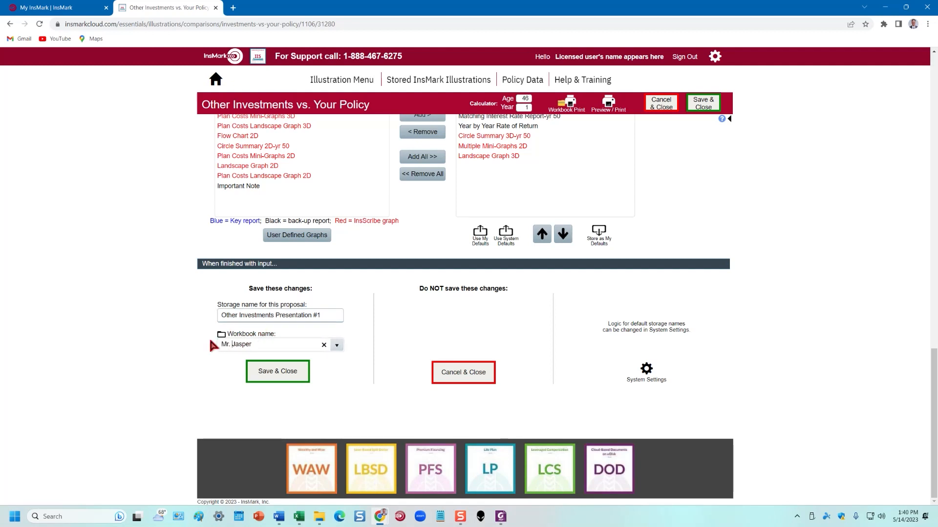
# - Save and close the proposal, and return to the Illustration Menu
pyautogui.click(269, 372)
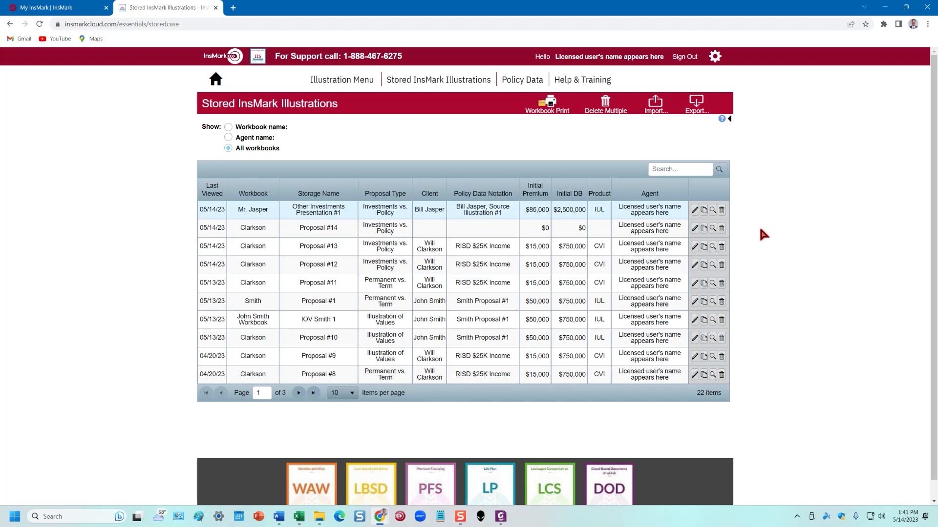
pyautogui.click(258, 57)
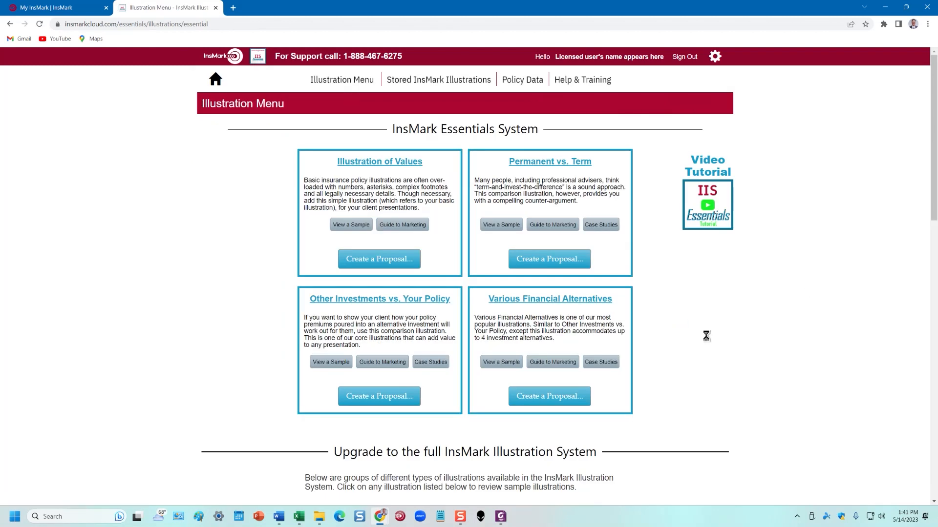